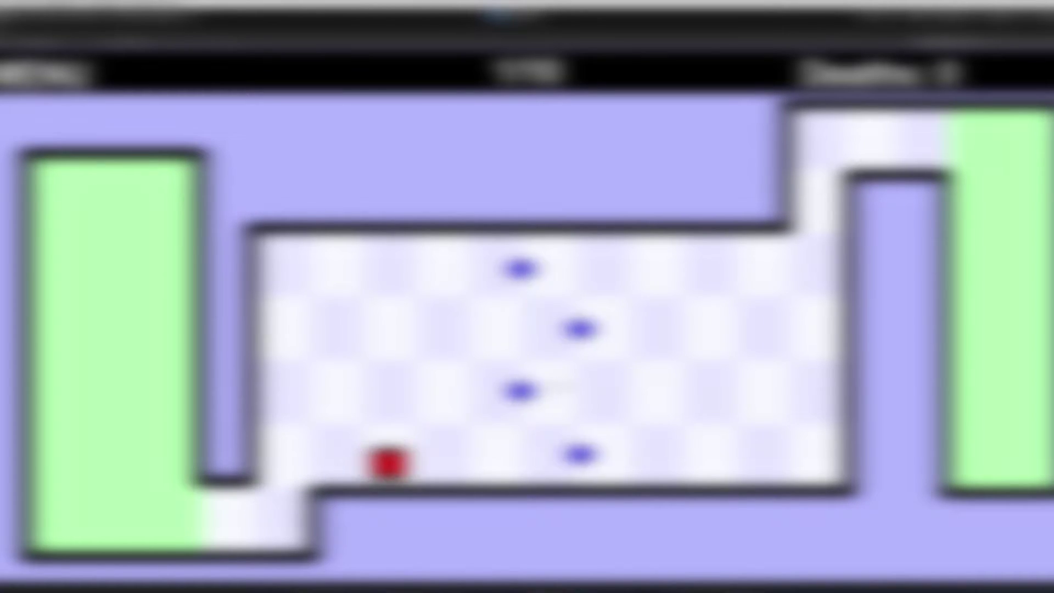
{"action": "key", "text": "Left"}
{"action": "key", "text": "Down"}
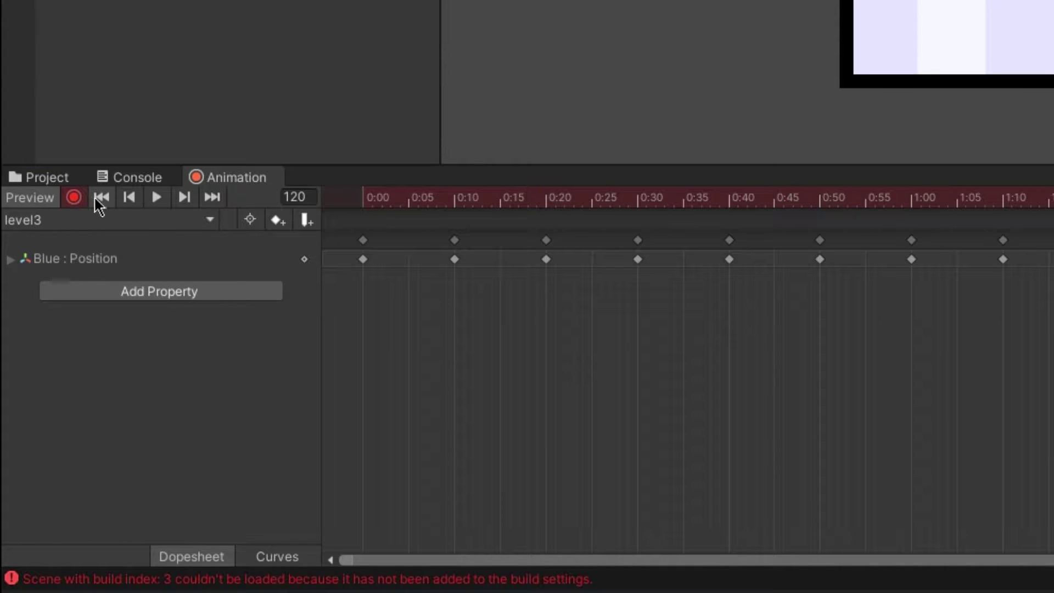
- Preview the Blue enemy's level3 Position keyframes in the Animation window
{"action": "left_click", "coordinate": [156, 197]}
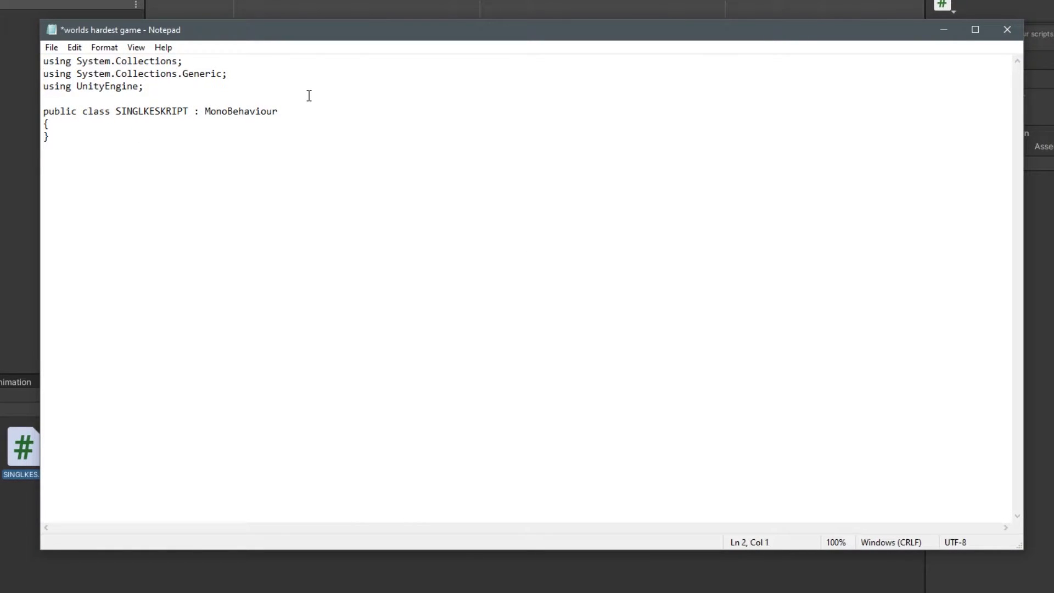
- Create a C# script named 'SINGLKE SKRIPT' in Assets, and merge the using lines onto one line
{"action": "key", "text": "BackSpace"}
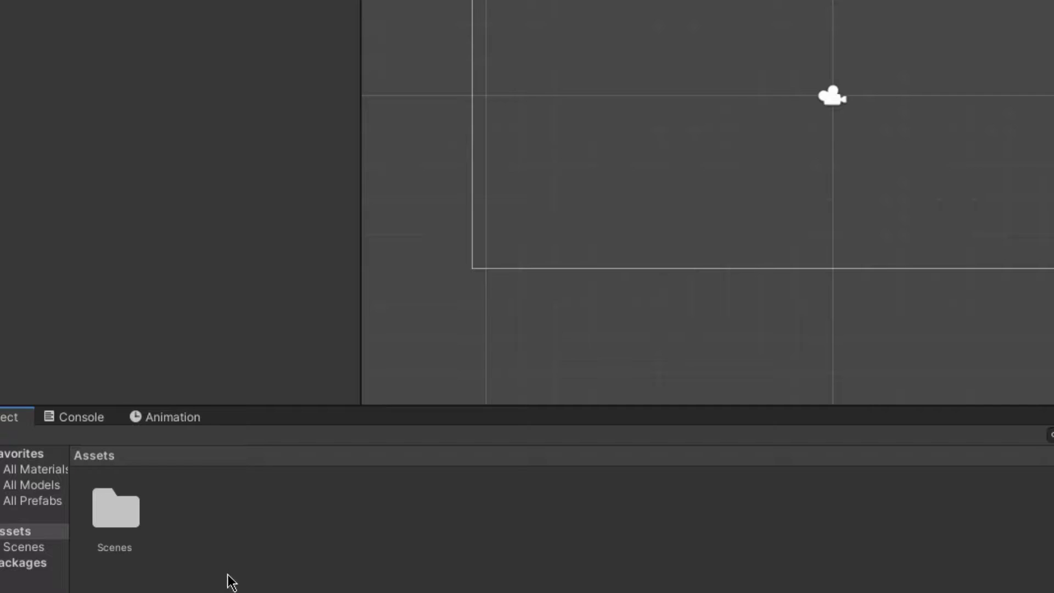
{"action": "right_click", "coordinate": [225, 581]}
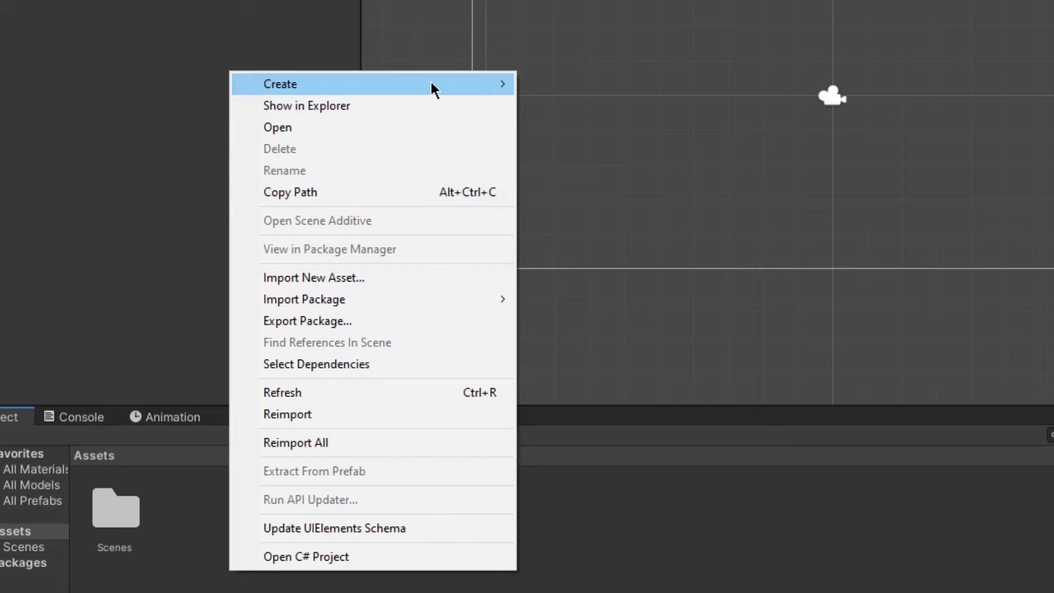
{"action": "mouse_move", "coordinate": [431, 84]}
{"action": "left_click", "coordinate": [665, 31]}
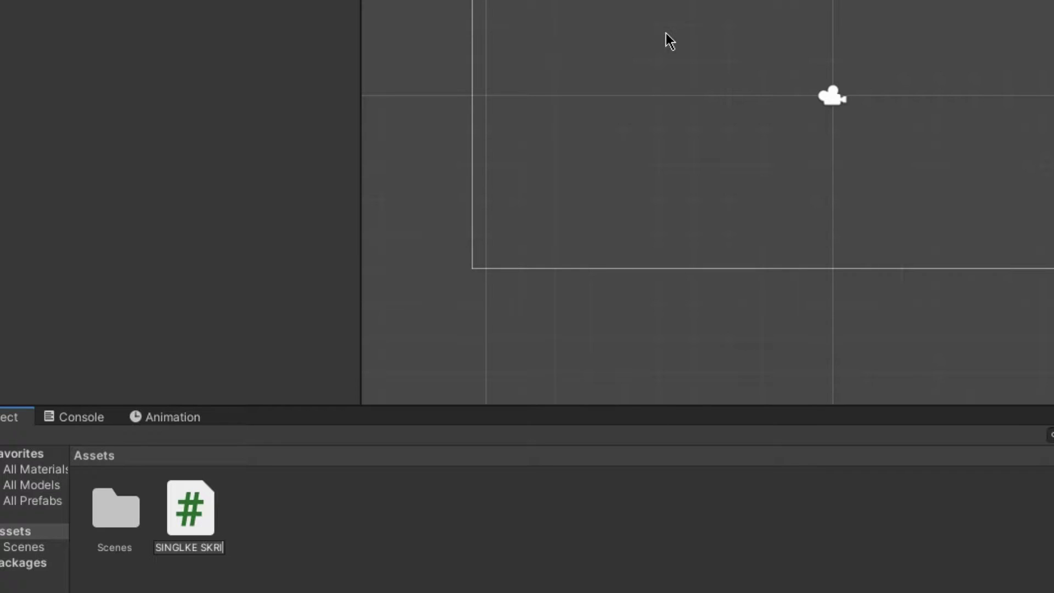
{"action": "type", "text": "SINGLKE SKRIPT"}
{"action": "key", "text": "Return"}
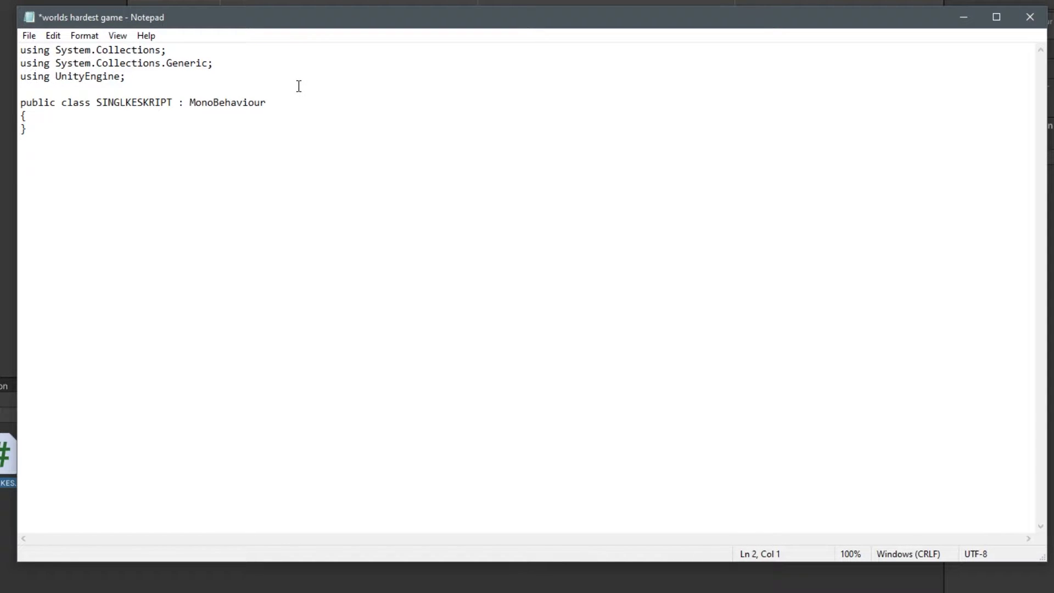
{"action": "key", "text": "BackSpace"}
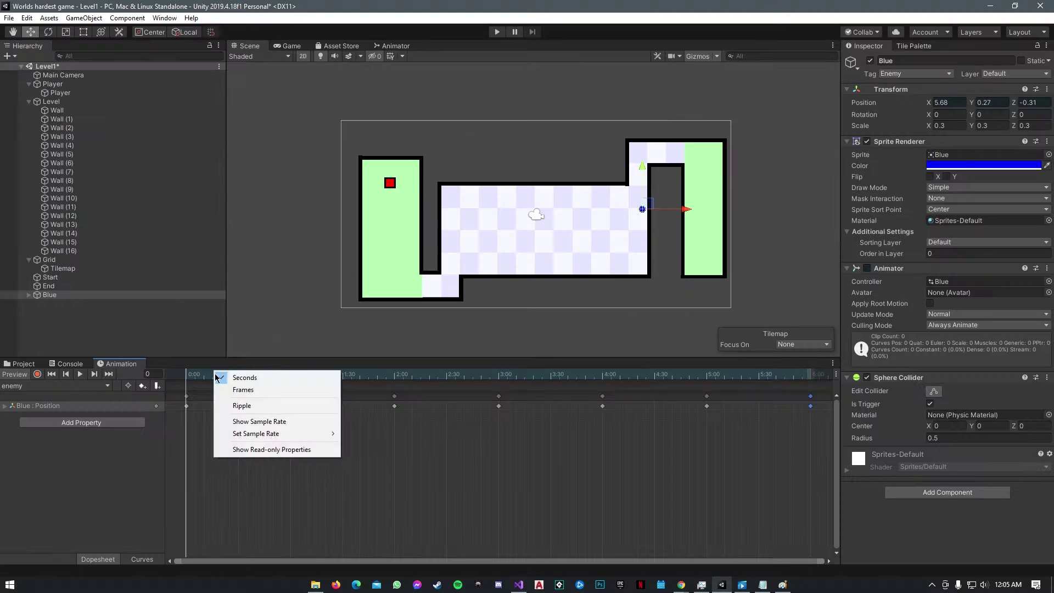
- Read the Vertical axis, and add a FixedUpdate setting body.velocity to a runSpeed-scaled Vector2
{"action": "left_click_drag", "start_coordinate": [310, 376], "coordinate": [273, 377]}
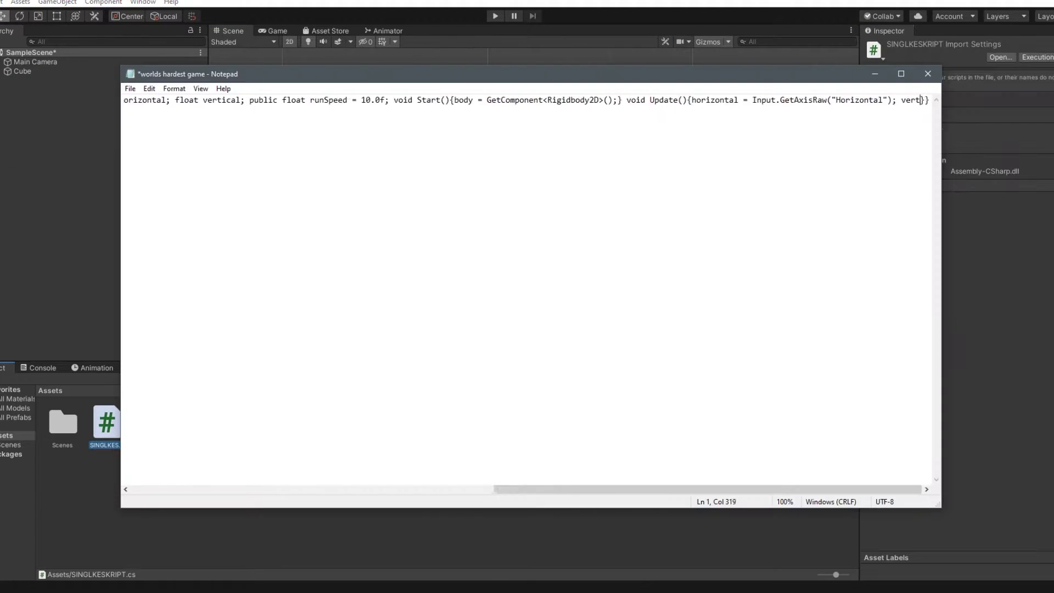
{"action": "type", "text": "tical = Input.GetAxisRaw(\"Vertical\");} private void FixedUpdate(){}"}
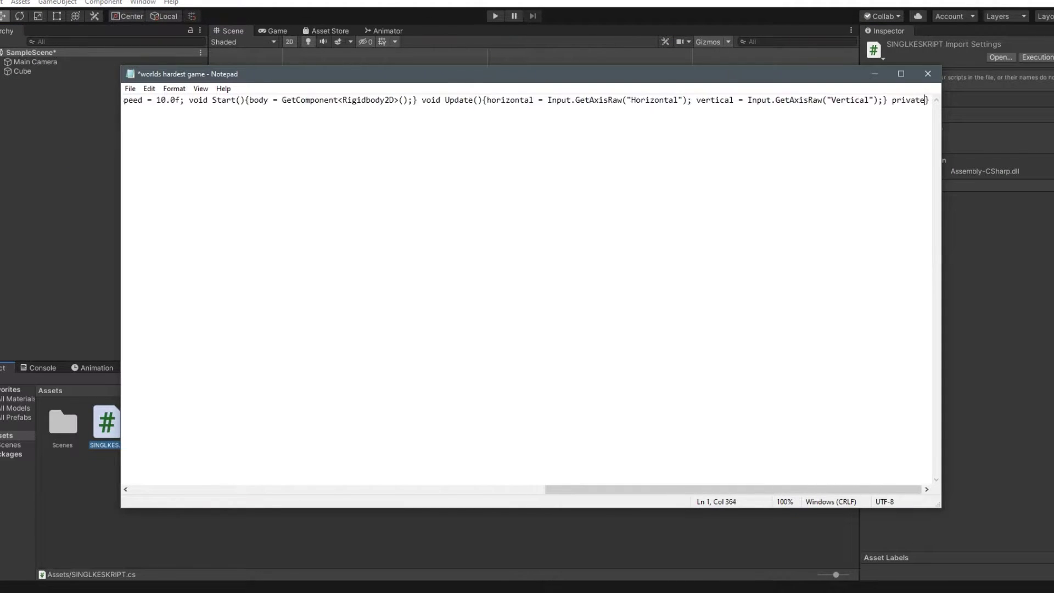
{"action": "key", "text": "Left"}
{"action": "type", "text": "body.velocity = new Vector2(horizontal*runSpeed, vertical"}
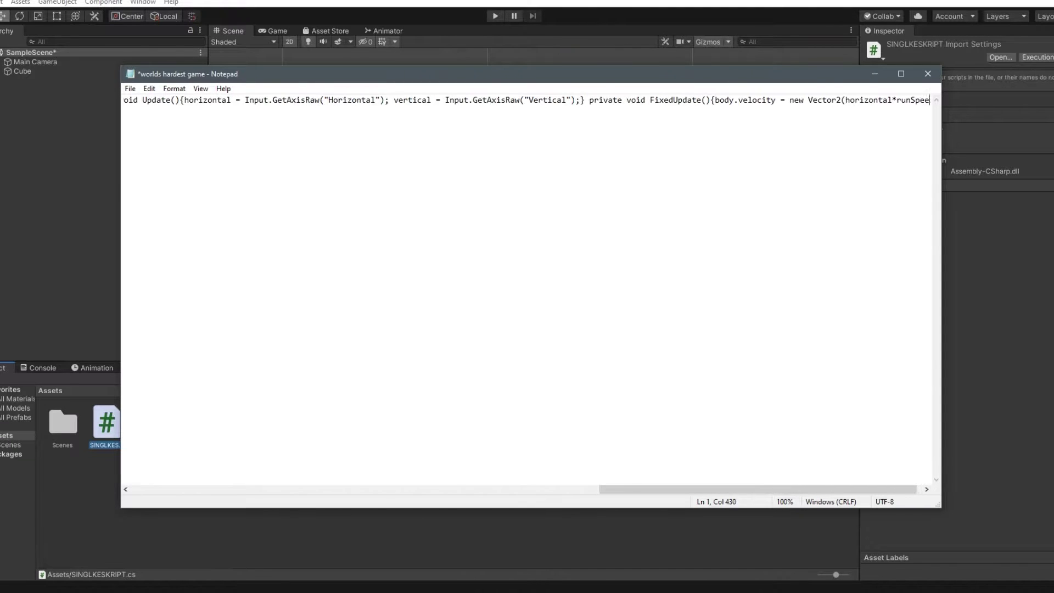
{"action": "type", "text": "*runSpeed"}
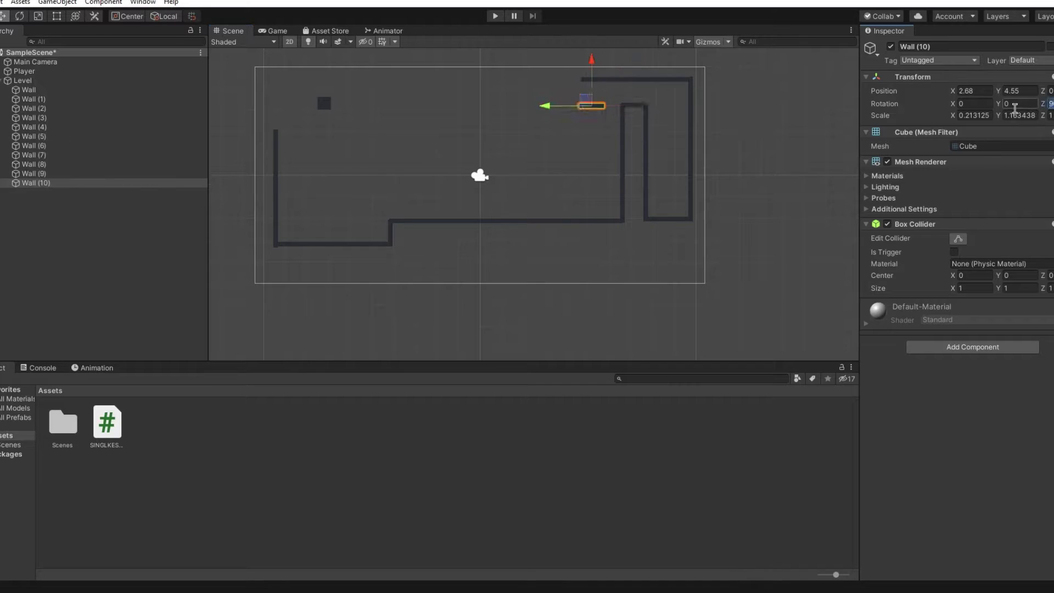
- Duplicate more wall pieces, and stretch Wall (14) taller to about 5.8
{"action": "key", "text": "ctrl+d"}
{"action": "key", "text": "ctrl+d"}
{"action": "key", "text": "ctrl+d"}
{"action": "key", "text": "ctrl+d"}
{"action": "key", "text": "r"}
{"action": "left_click_drag", "start_coordinate": [336, 143], "coordinate": [337, 110]}
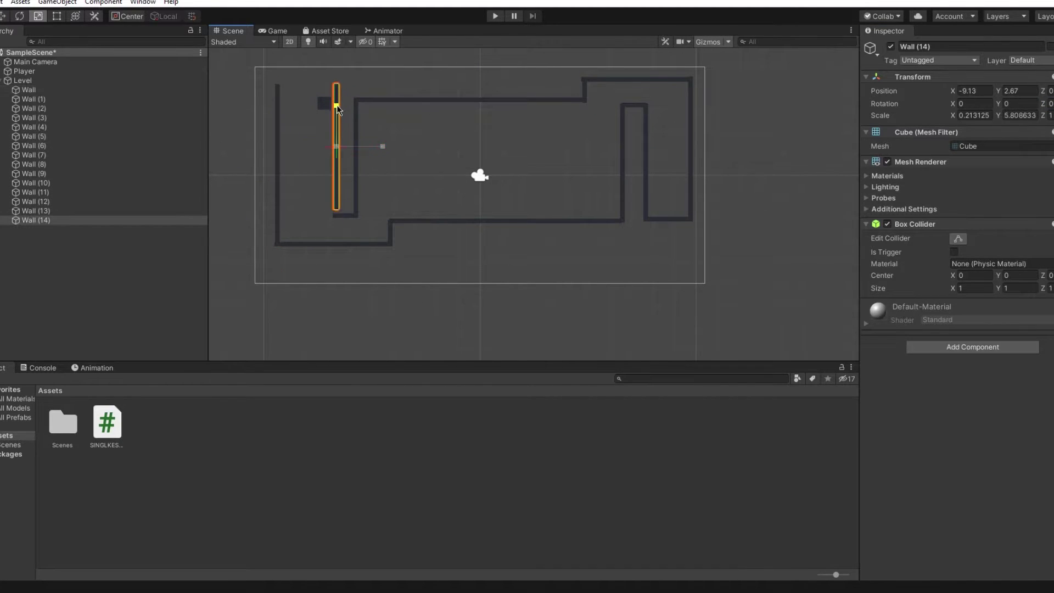
{"action": "key", "text": "ctrl+d"}
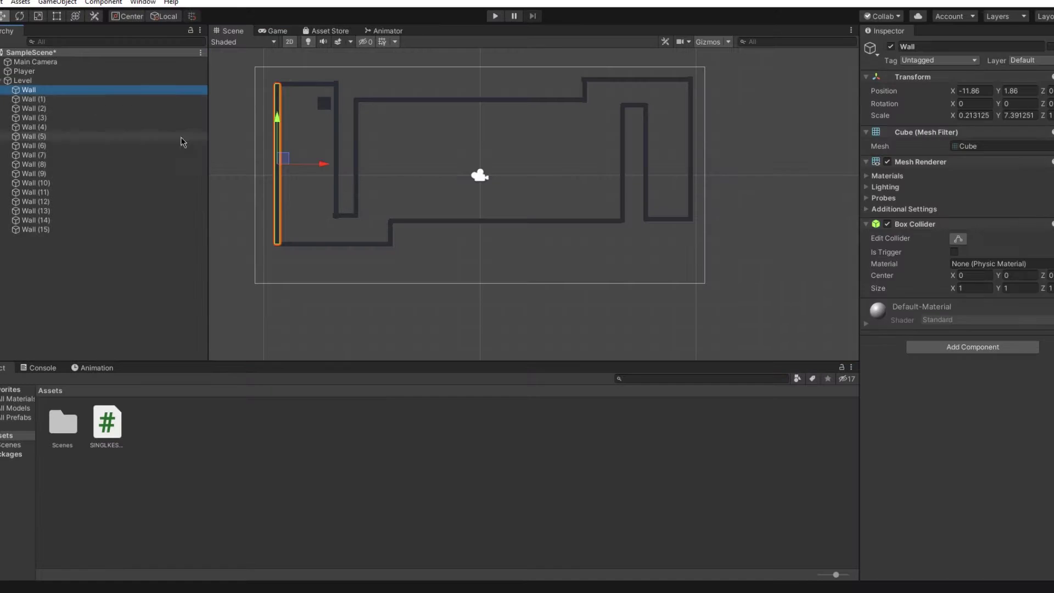
- Select the Player, then start, stop and restart play mode to test movement
{"action": "left_click", "coordinate": [24, 71]}
{"action": "left_click", "coordinate": [495, 15]}
{"action": "left_click", "coordinate": [495, 15]}
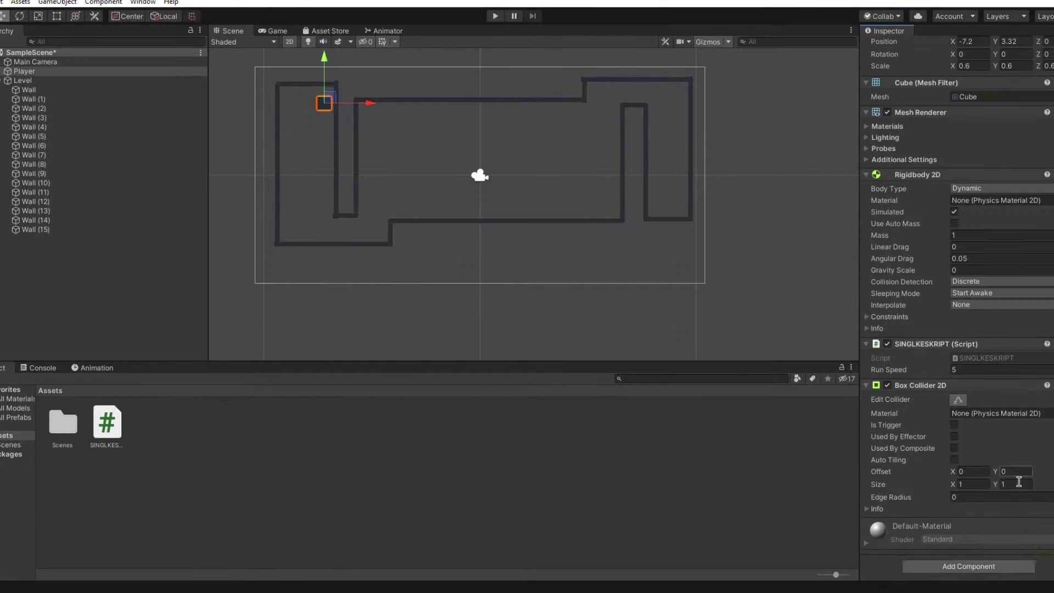
{"action": "left_click", "coordinate": [495, 15]}
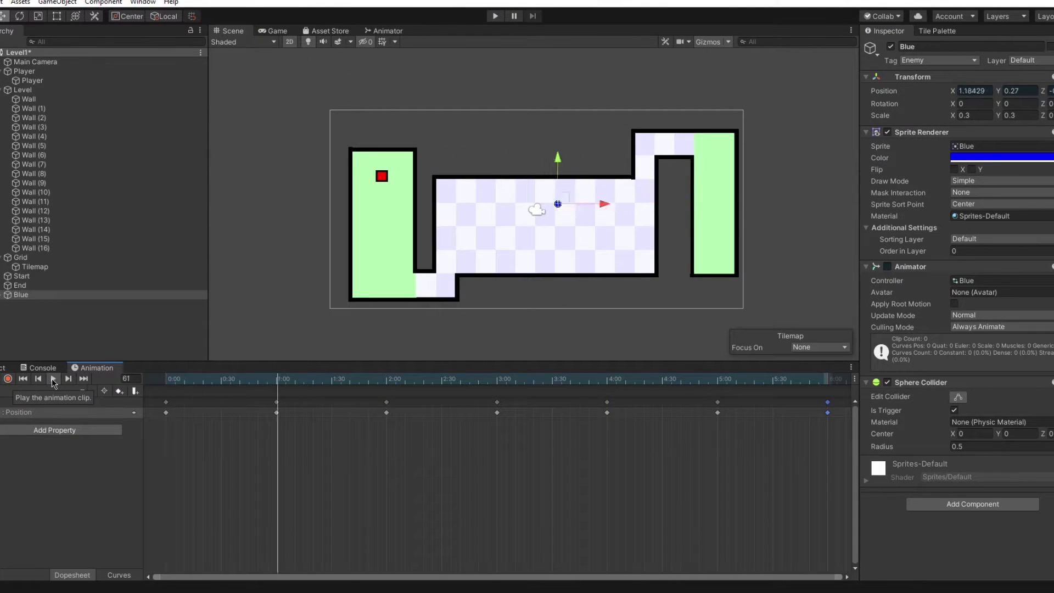
- Stretch the green Start zone's top edge upward around the red player
{"action": "left_click", "coordinate": [52, 379]}
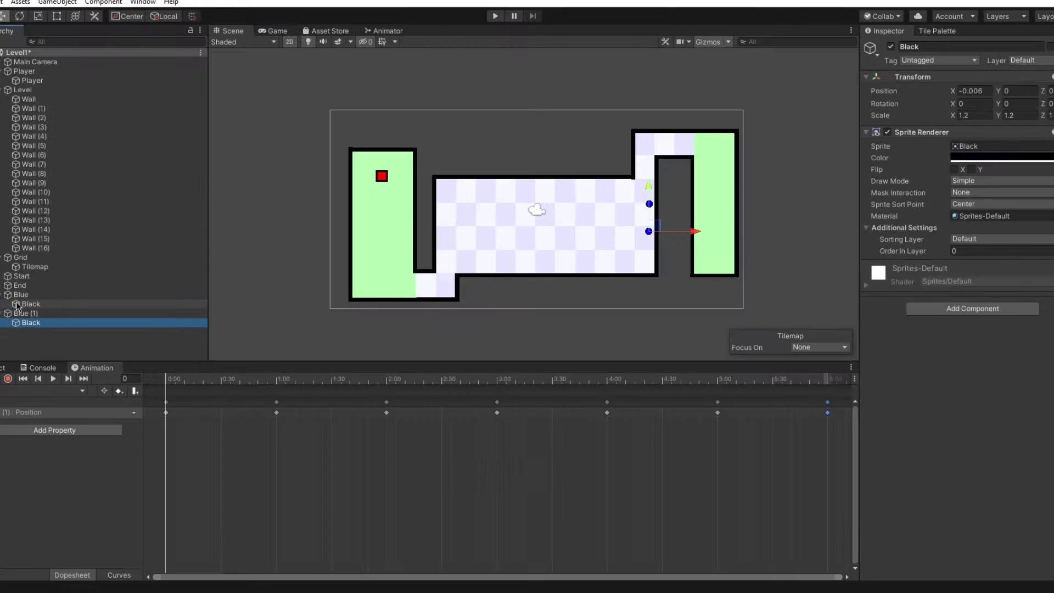
{"action": "key", "text": "ctrl+shift+n"}
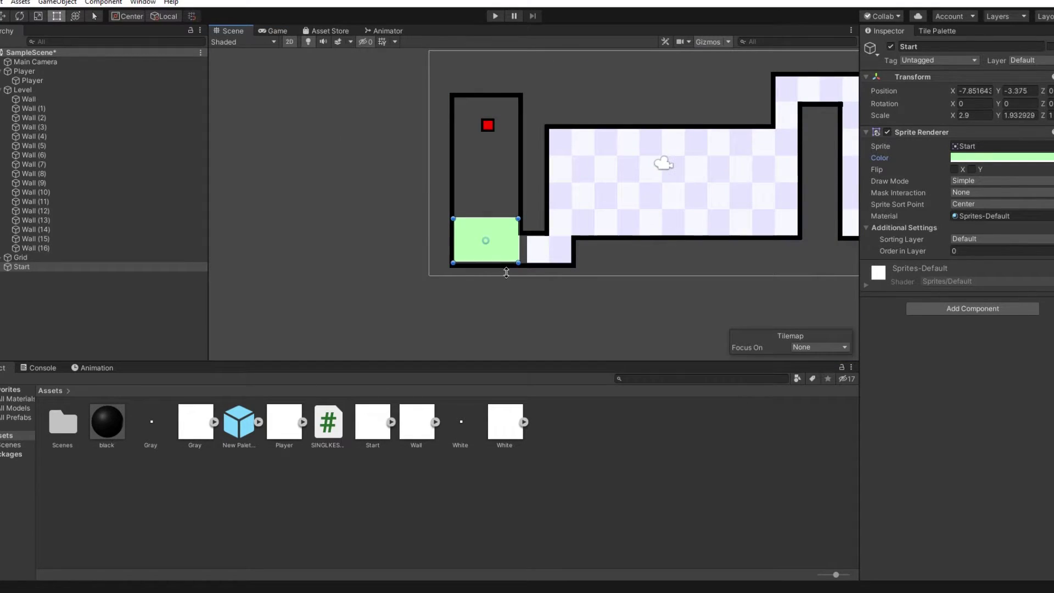
{"action": "left_click_drag", "start_coordinate": [508, 220], "coordinate": [507, 110]}
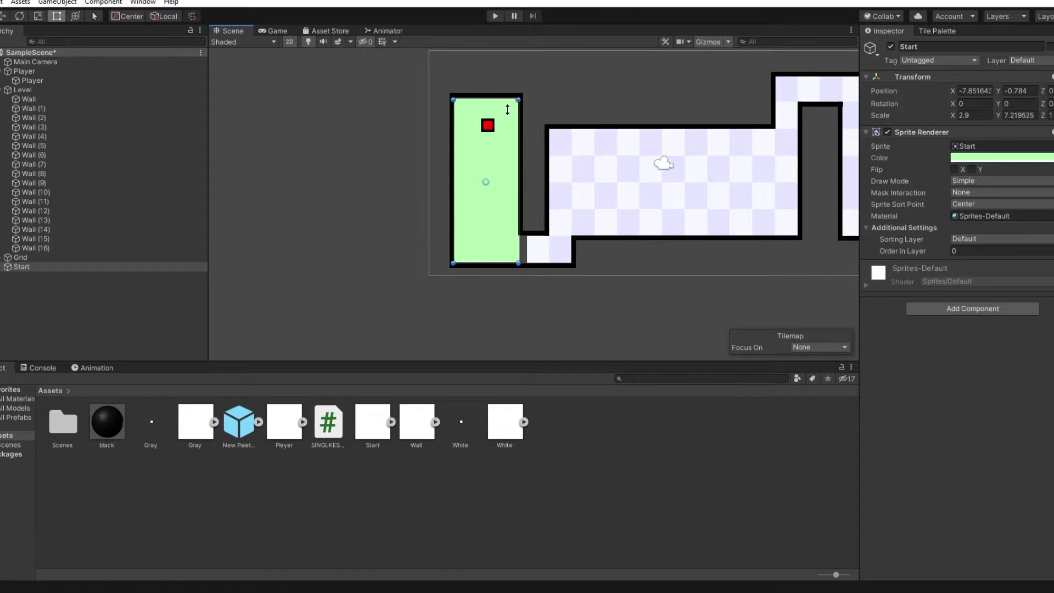
- Select Wall (14) to adjust its collider, and paint white floor tiles along the path
{"action": "scroll", "coordinate": [522, 236], "scroll_direction": "up", "scroll_amount": 3}
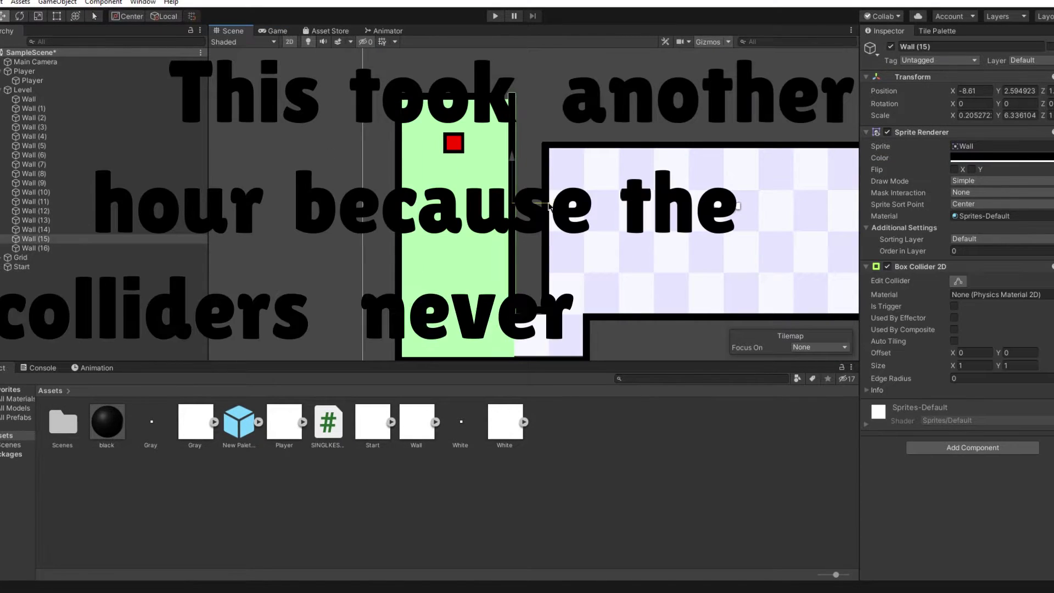
{"action": "left_click", "coordinate": [528, 281]}
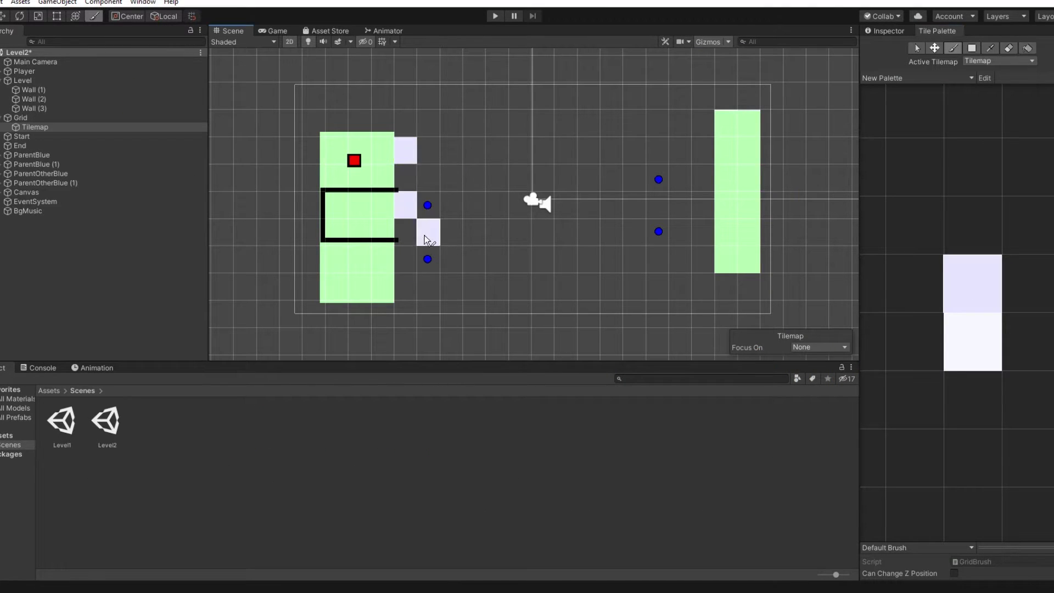
{"action": "mouse_move", "coordinate": [429, 231]}
{"action": "left_mouse_down"}
{"action": "mouse_move", "coordinate": [490, 153]}
{"action": "mouse_move", "coordinate": [585, 294]}
{"action": "mouse_move", "coordinate": [632, 181]}
{"action": "mouse_move", "coordinate": [449, 165]}
{"action": "mouse_move", "coordinate": [611, 260]}
{"action": "mouse_move", "coordinate": [460, 214]}
{"action": "left_mouse_up"}
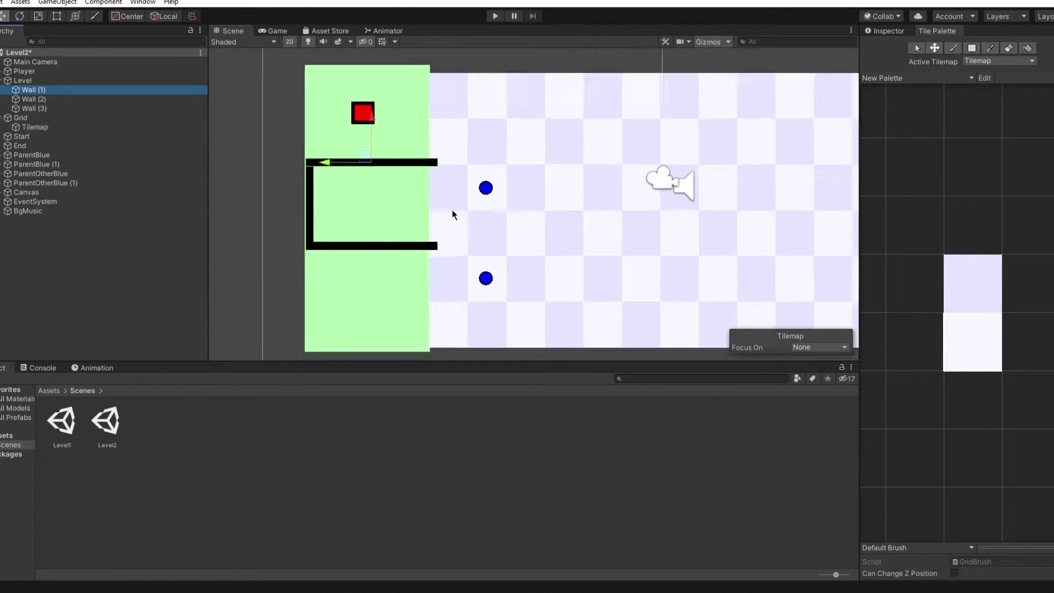
- Select Level2's left vertical wall, and stretch the new bottom wall rightward under the start area
{"action": "left_click", "coordinate": [317, 220]}
{"action": "scroll", "coordinate": [370, 226], "scroll_direction": "up", "scroll_amount": 2}
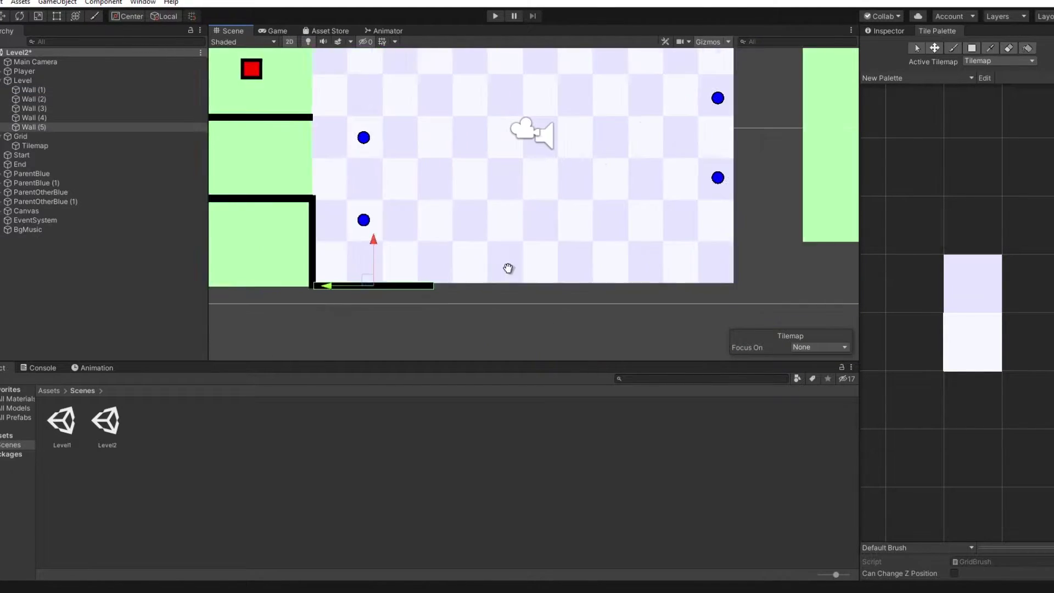
{"action": "left_click_drag", "start_coordinate": [506, 270], "coordinate": [573, 287]}
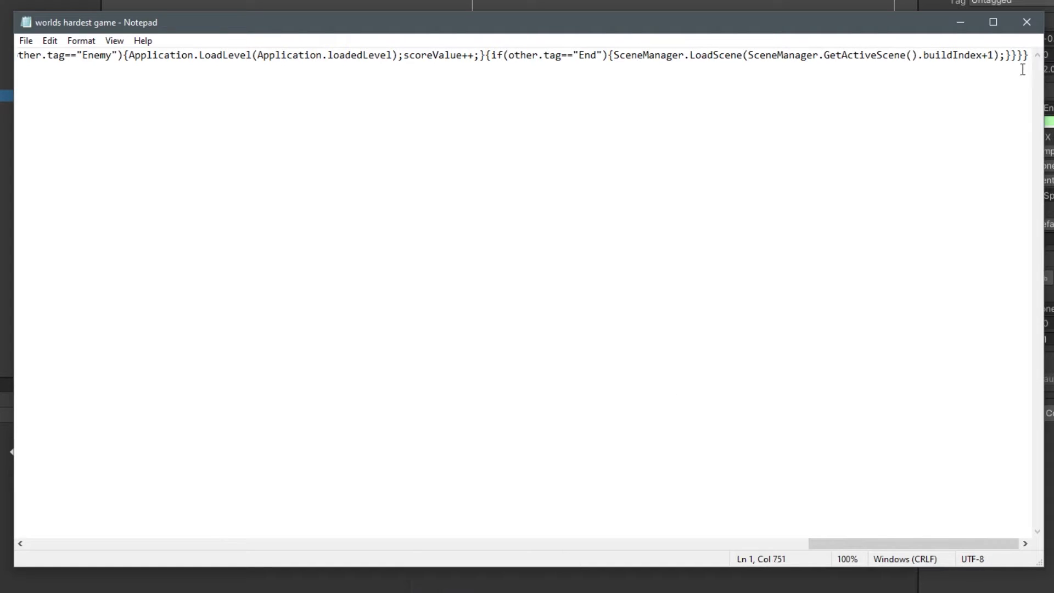
- Add an if(other.tag=="Yellow") check with a Destroy call to the trigger method
{"action": "type", "text": "(other.tag"}
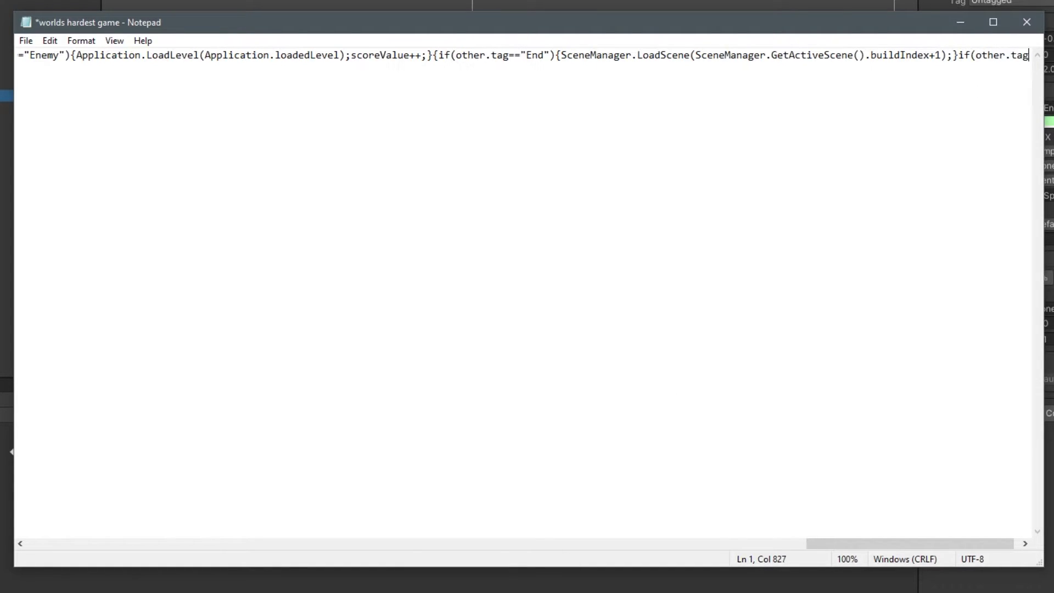
{"action": "type", "text": "==\"Yellow\"){}}}}"}
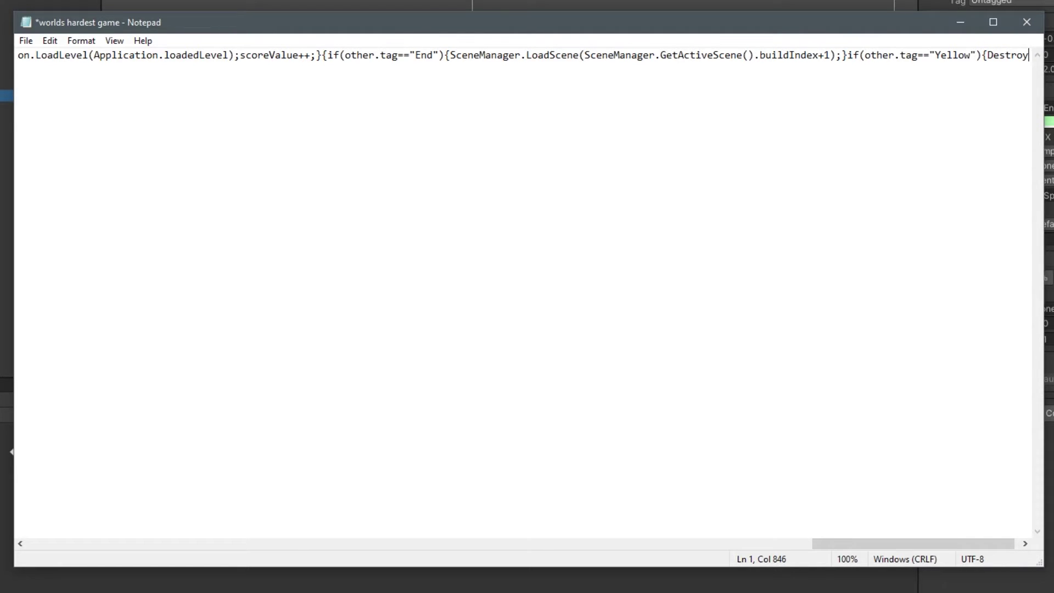
{"action": "type", "text": "()"}
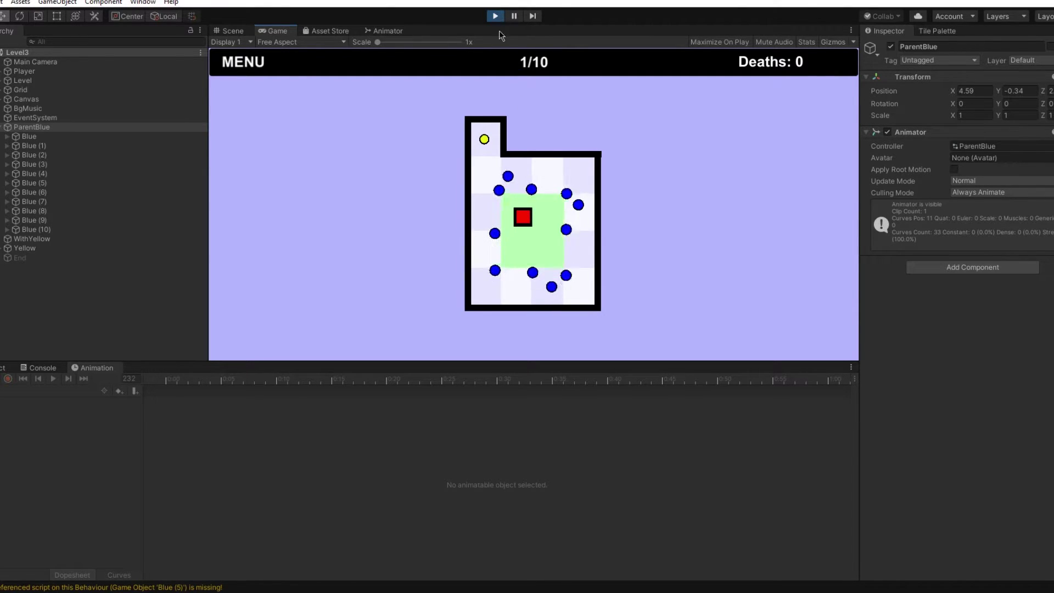
- Stop play mode, centre the Black ring on the yellow dot, and colour it black
{"action": "key", "text": "ctrl+p"}
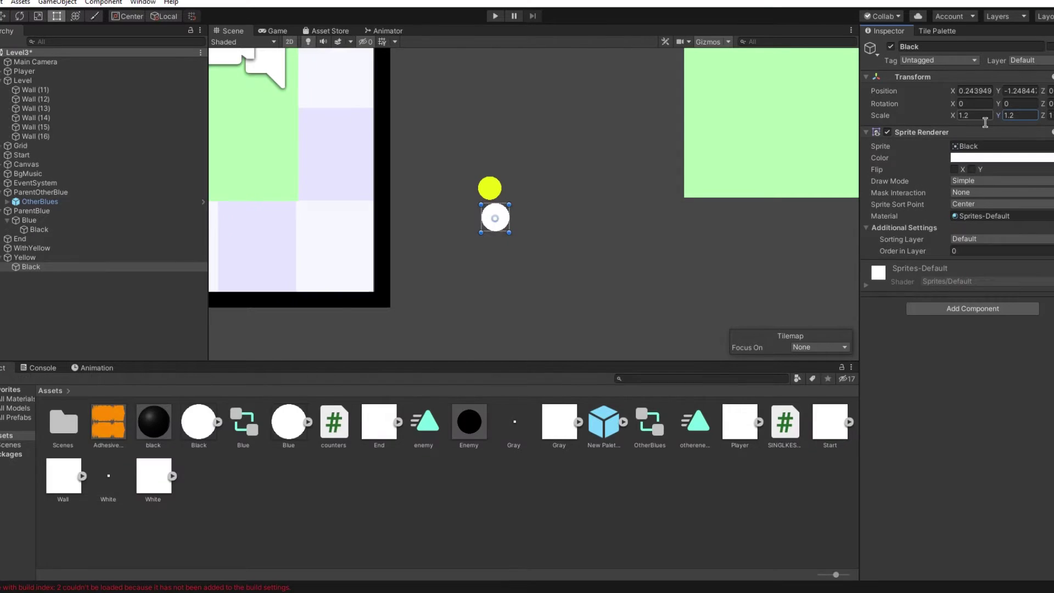
{"action": "scroll", "coordinate": [485, 175], "scroll_direction": "up", "scroll_amount": 3}
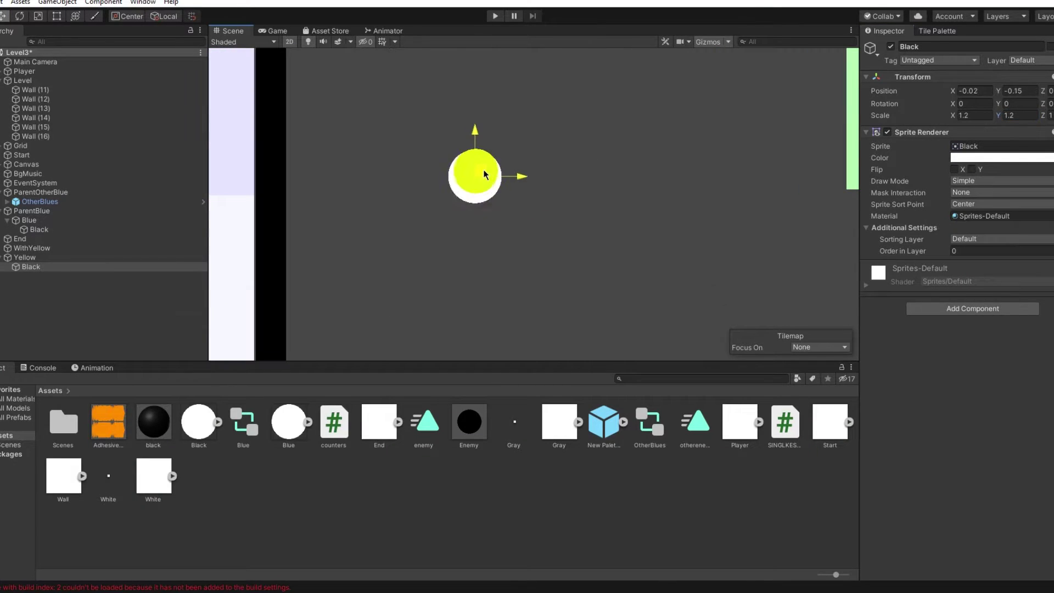
{"action": "left_click_drag", "start_coordinate": [485, 175], "coordinate": [484, 166]}
{"action": "left_click", "coordinate": [1001, 158]}
{"action": "left_click", "coordinate": [977, 343]}
{"action": "left_click", "coordinate": [521, 175]}
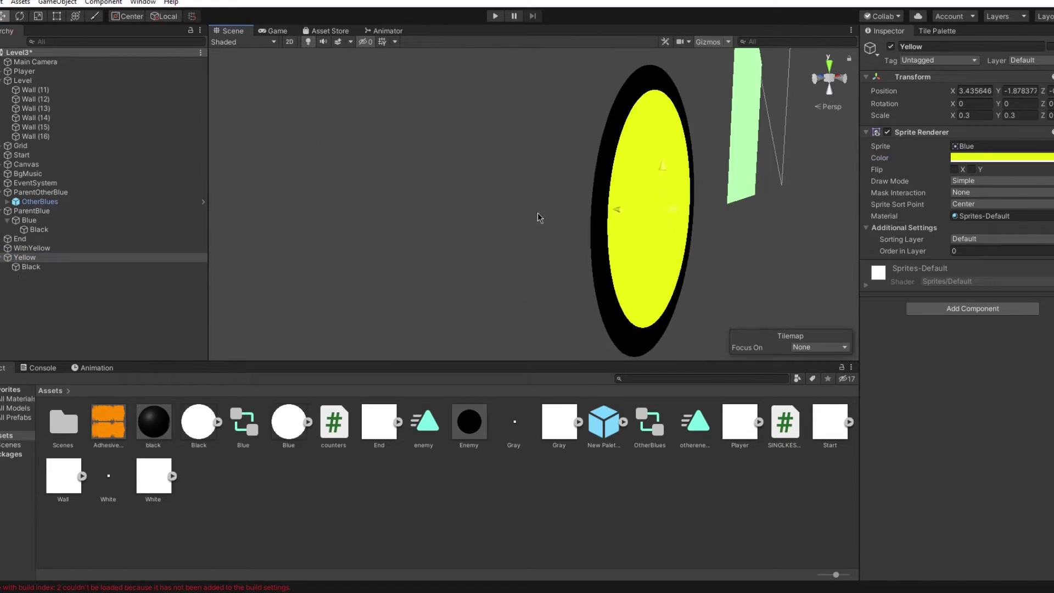
- Set the Yellow dot's Scale X and Y to 0.25
{"action": "left_click", "coordinate": [260, 32]}
{"action": "left_click", "coordinate": [232, 31]}
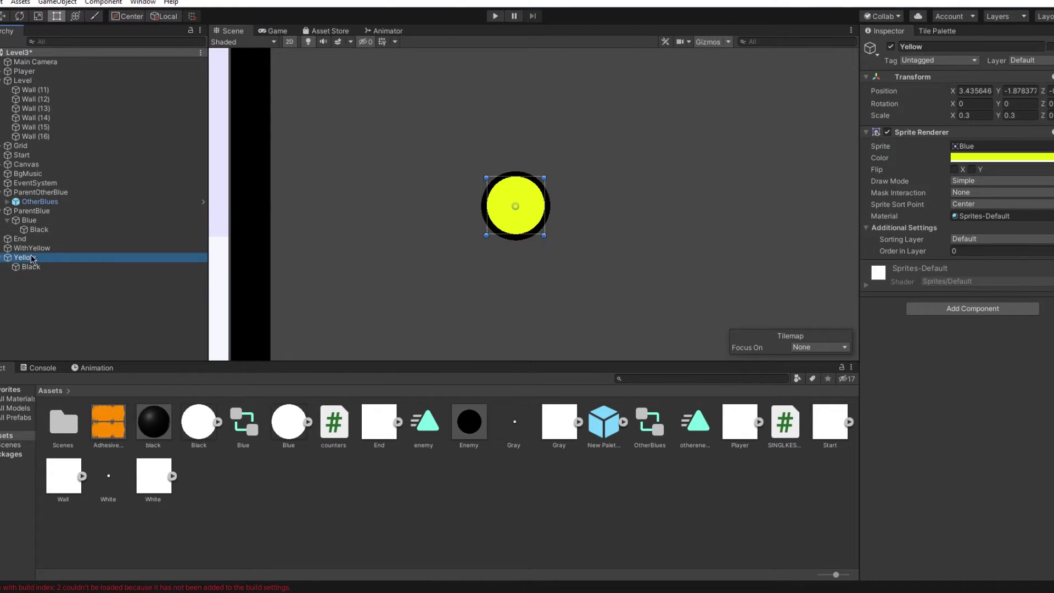
{"action": "left_click", "coordinate": [39, 229]}
{"action": "left_click", "coordinate": [31, 266]}
{"action": "left_click", "coordinate": [969, 115]}
{"action": "left_click", "coordinate": [25, 258]}
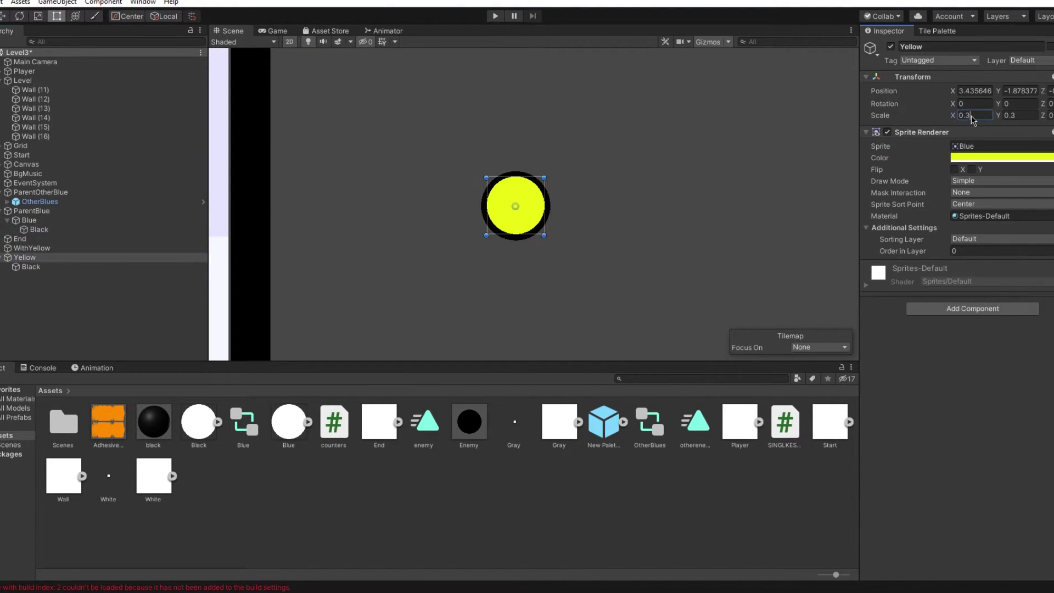
{"action": "left_click", "coordinate": [974, 115]}
{"action": "type", "text": "0.25"}
{"action": "key", "text": "Tab"}
{"action": "type", "text": "0.25"}
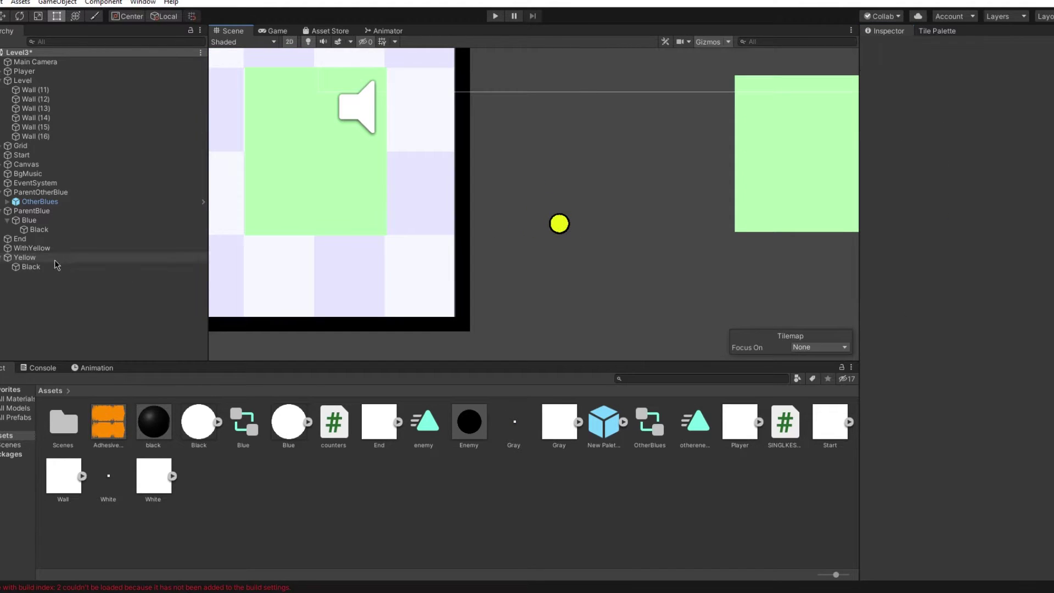
{"action": "left_click", "coordinate": [31, 266]}
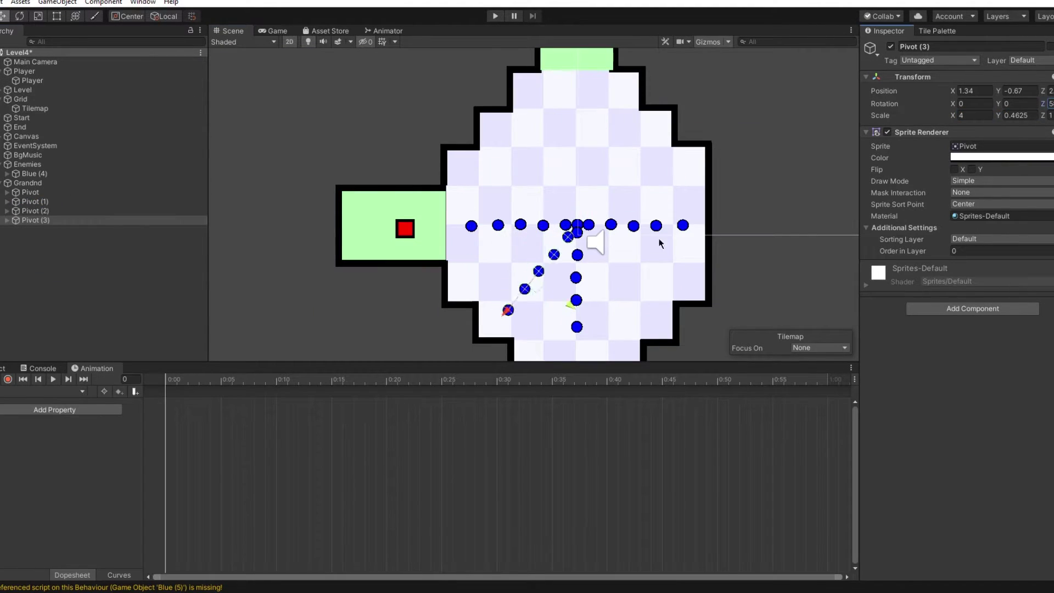
- Tilt the Pivot (1) arm, and add its rotation as an animated property on Grandnd
{"action": "left_click", "coordinate": [39, 201]}
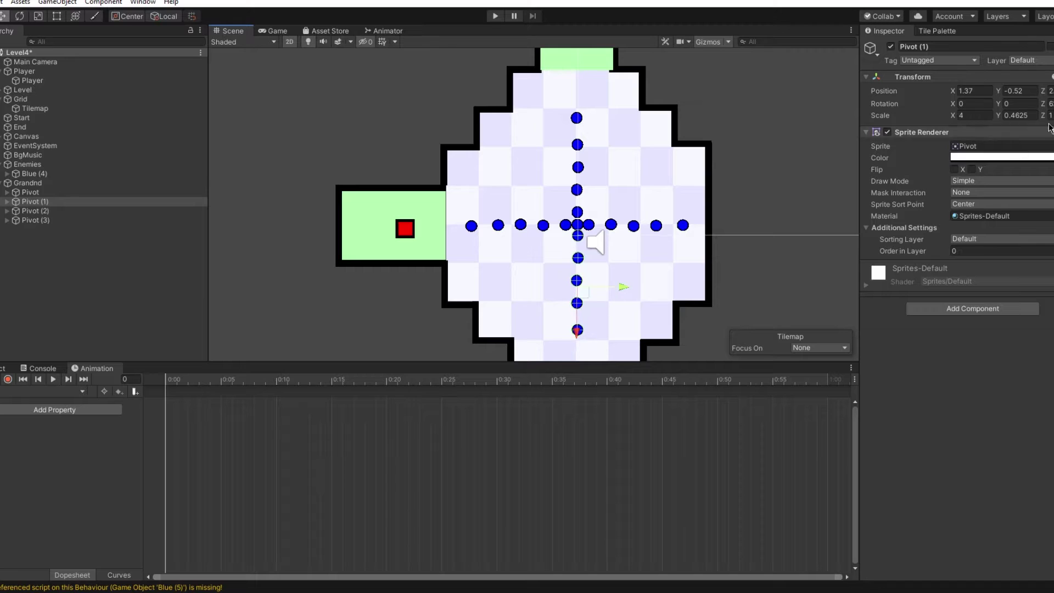
{"action": "left_click_drag", "start_coordinate": [1049, 127], "coordinate": [687, 233]}
{"action": "left_click", "coordinate": [28, 182]}
{"action": "left_click", "coordinate": [54, 409]}
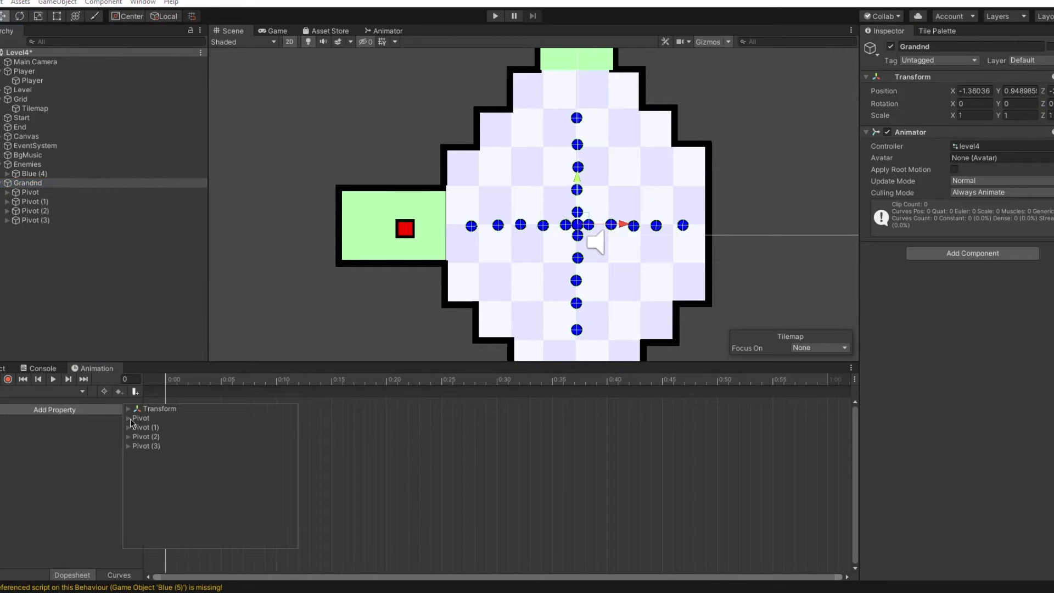
{"action": "left_click", "coordinate": [282, 456]}
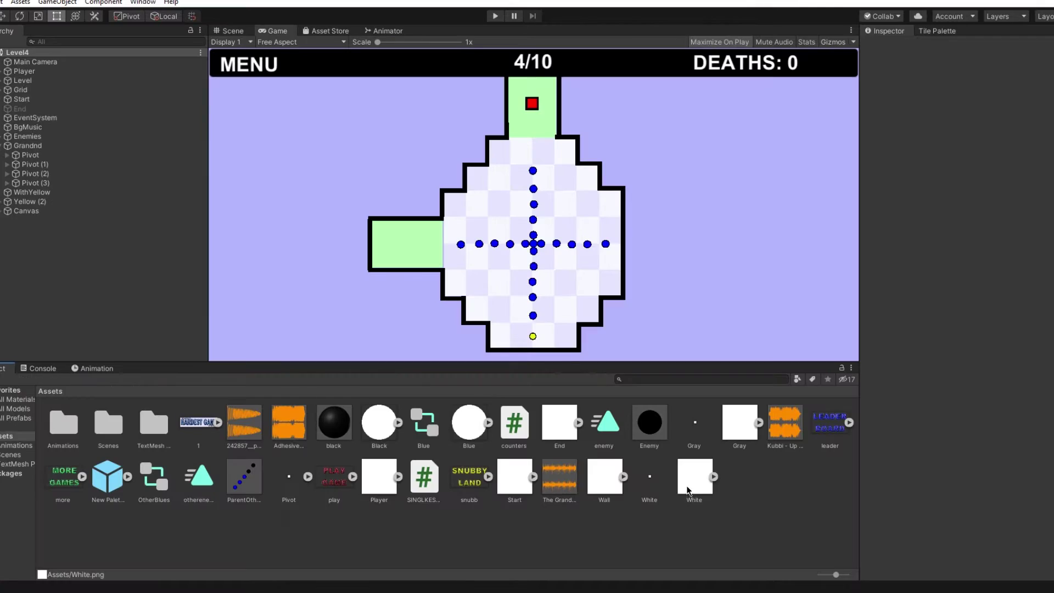
- Set the White sprite asset's Sprite Mode to Single
{"action": "left_click", "coordinate": [694, 495]}
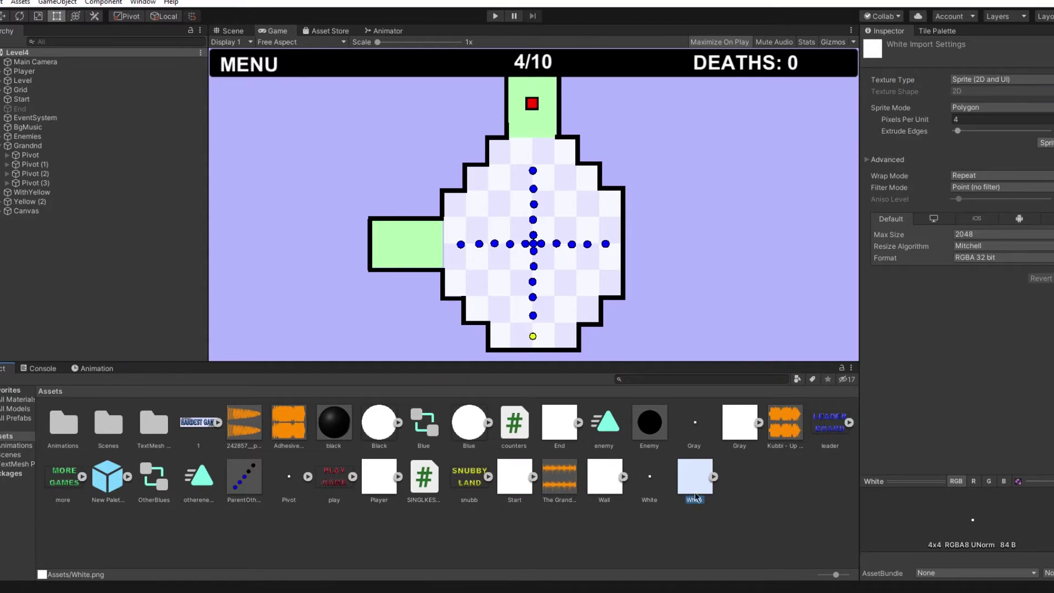
{"action": "left_click", "coordinate": [1008, 109]}
{"action": "left_click", "coordinate": [1001, 122]}
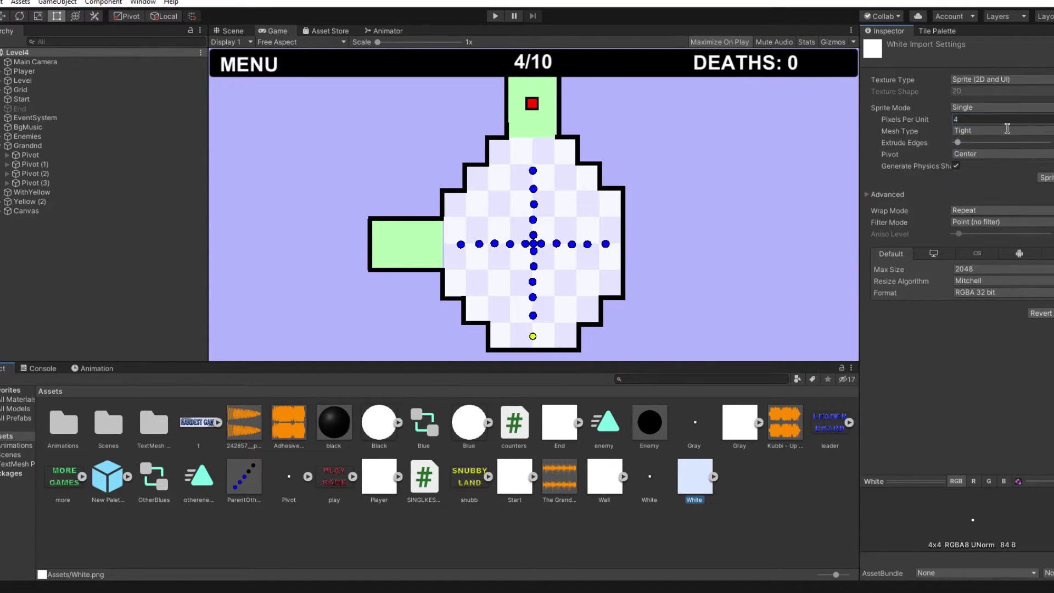
{"action": "left_click", "coordinate": [990, 155]}
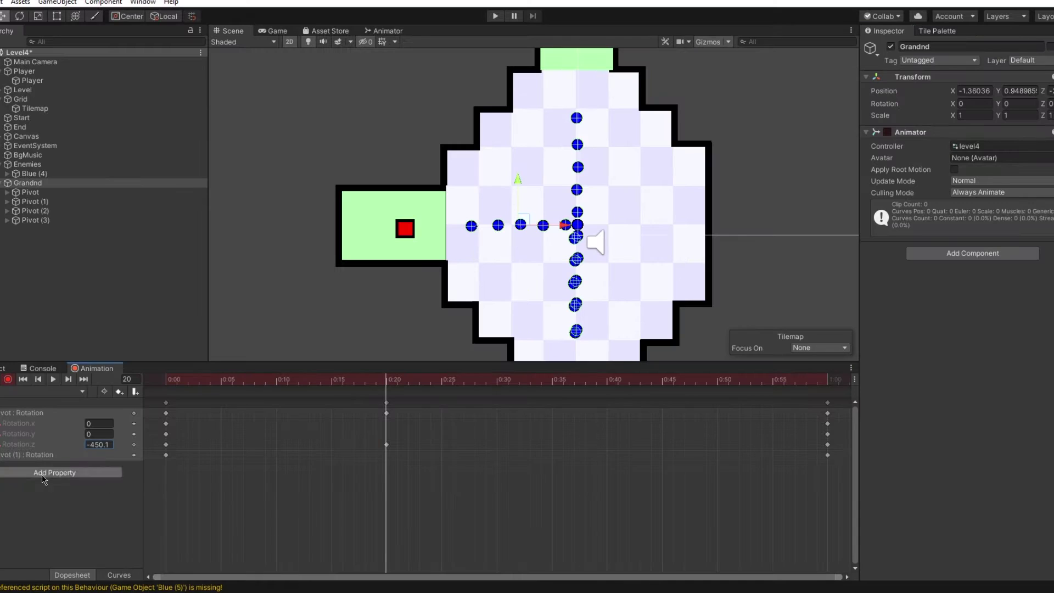
- Add Pivot (2)'s rotation to the animation's properties
{"action": "left_click", "coordinate": [54, 504]}
{"action": "left_click", "coordinate": [144, 500]}
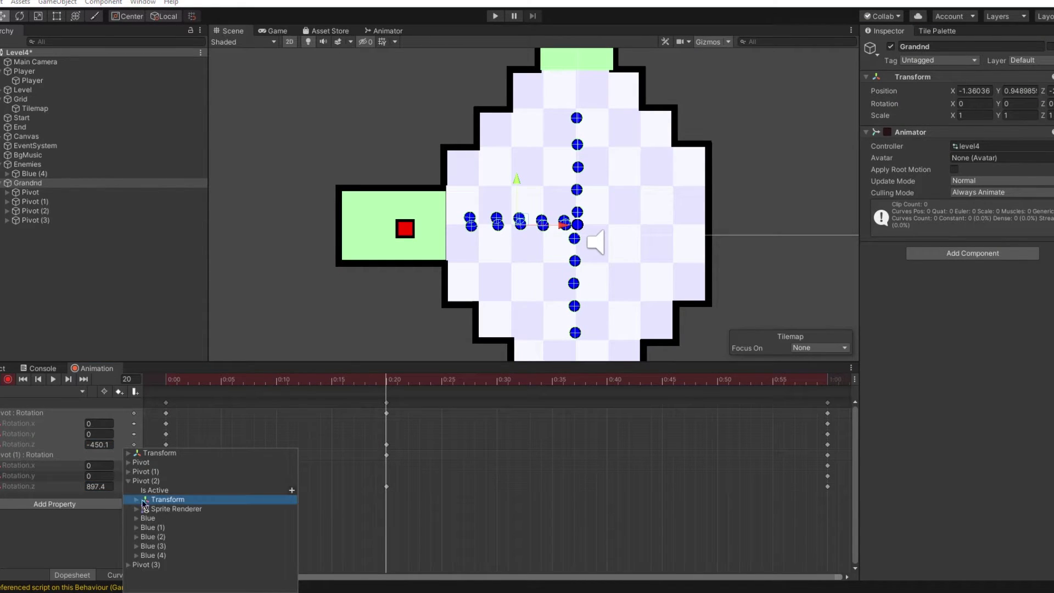
{"action": "left_click", "coordinate": [289, 522]}
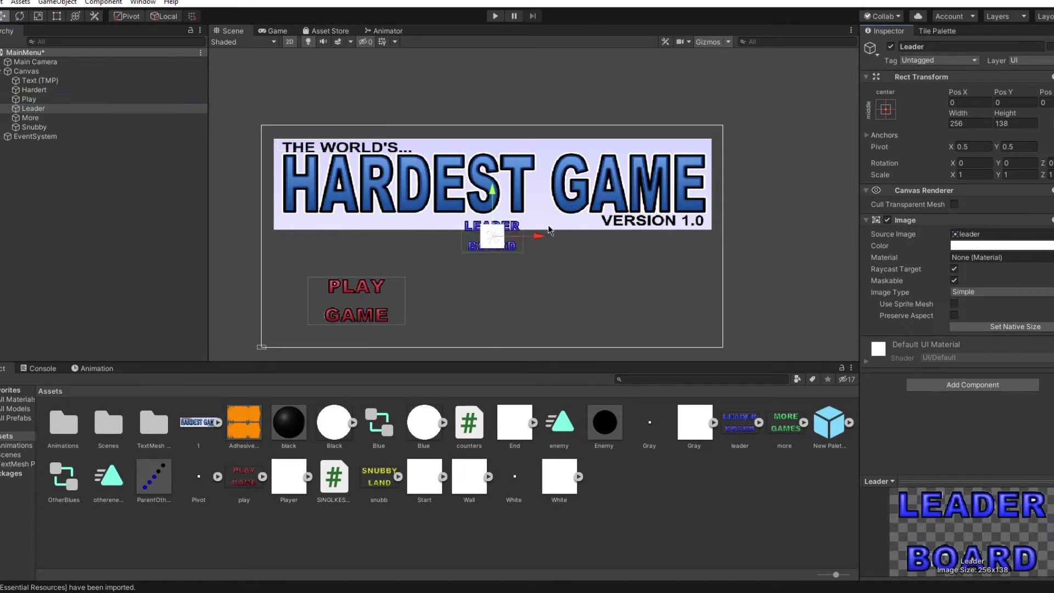
- Line up Play Game, Leader Board, More Games and Snubby Land in a row below the title
{"action": "left_click_drag", "start_coordinate": [494, 237], "coordinate": [452, 301]}
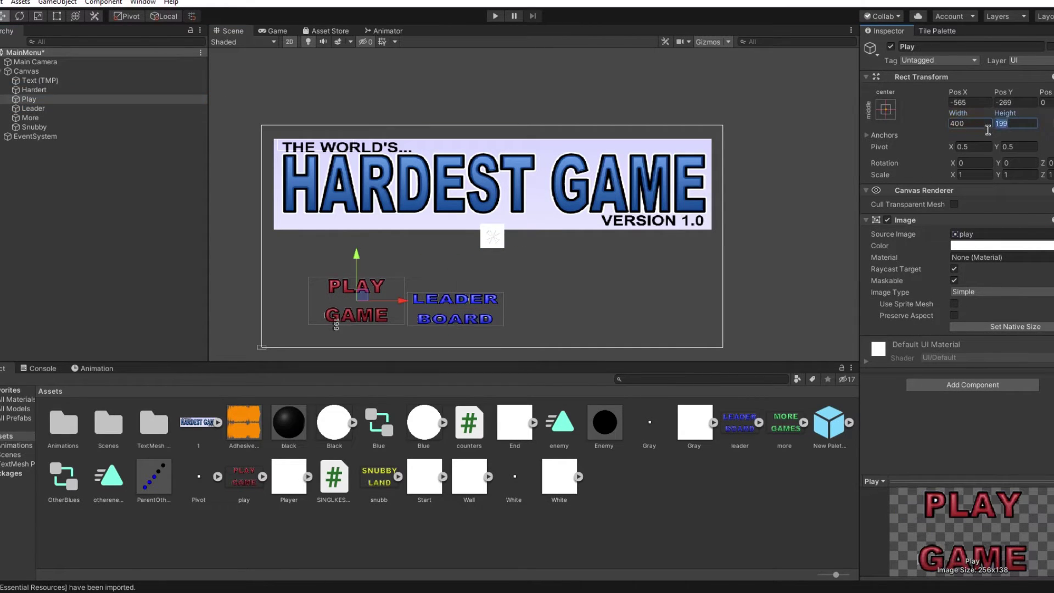
{"action": "left_click", "coordinate": [516, 234]}
{"action": "left_click", "coordinate": [492, 237]}
{"action": "left_click_drag", "start_coordinate": [516, 233], "coordinate": [642, 299]}
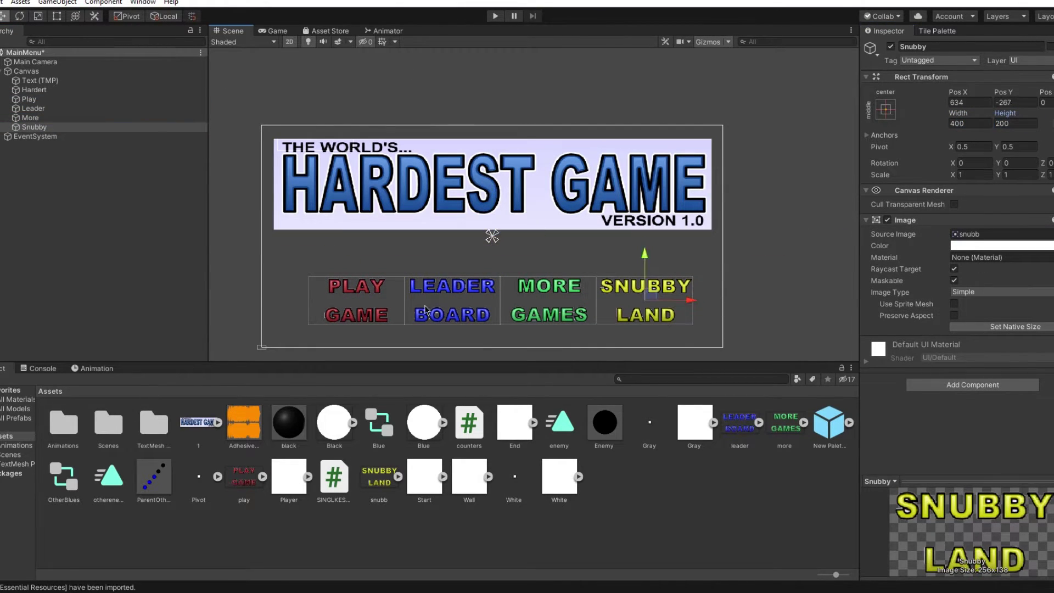
{"action": "left_click", "coordinate": [356, 299]}
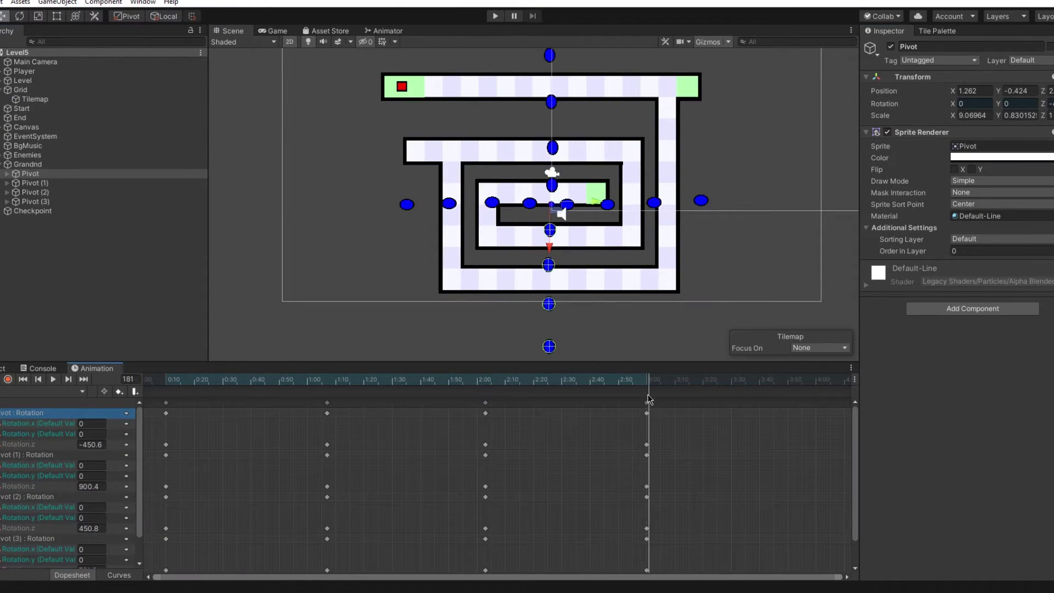
{"action": "left_click_drag", "start_coordinate": [648, 399], "coordinate": [165, 432]}
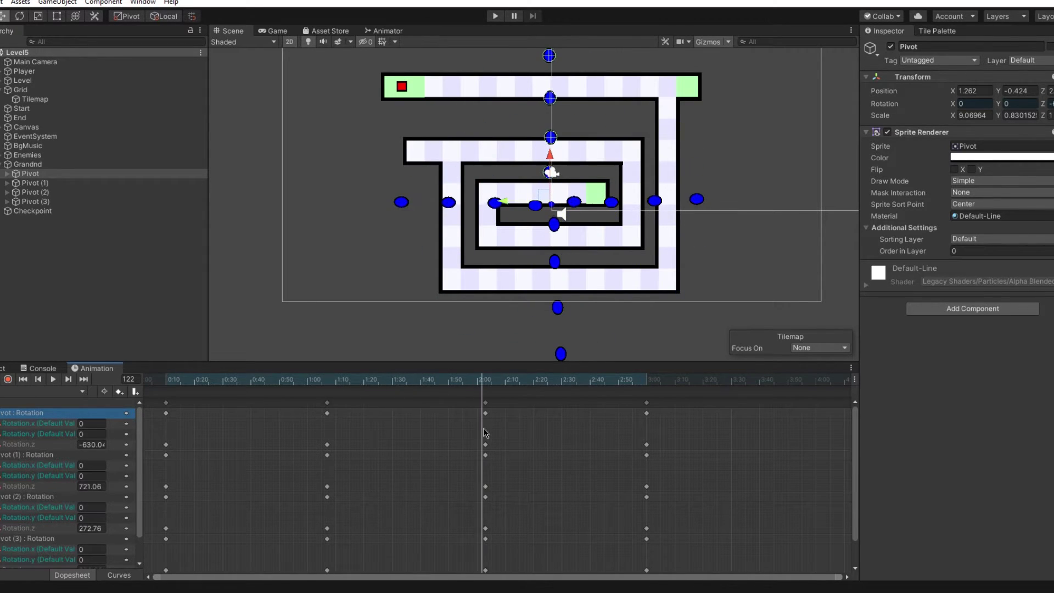
- Inspect the Level5 spinning-dot clip's last keyframe column, then scrub back near the animation start
{"action": "left_click", "coordinate": [647, 402]}
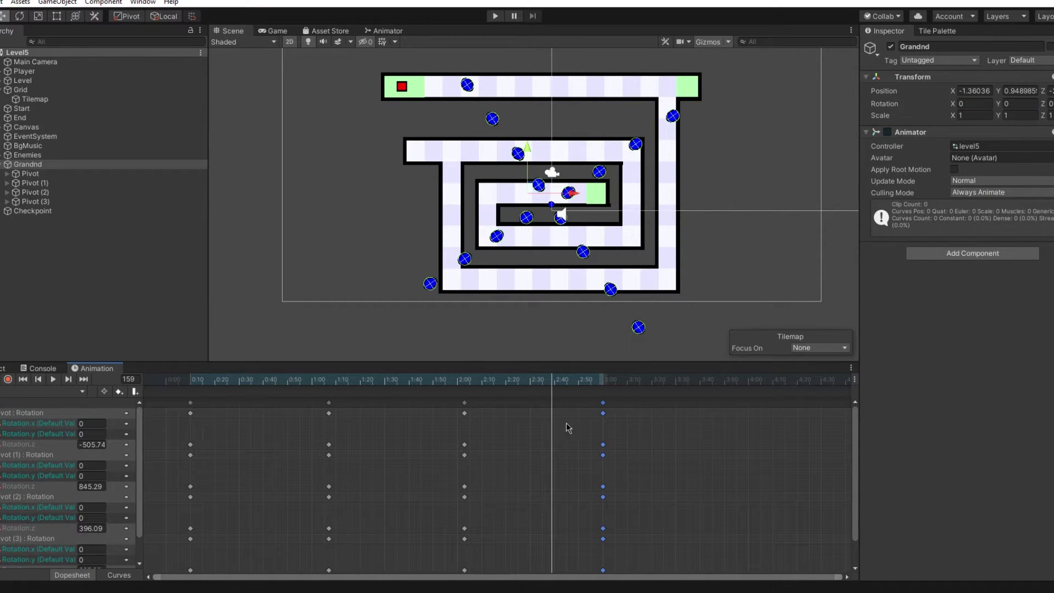
{"action": "left_click", "coordinate": [603, 380]}
{"action": "left_click", "coordinate": [190, 379]}
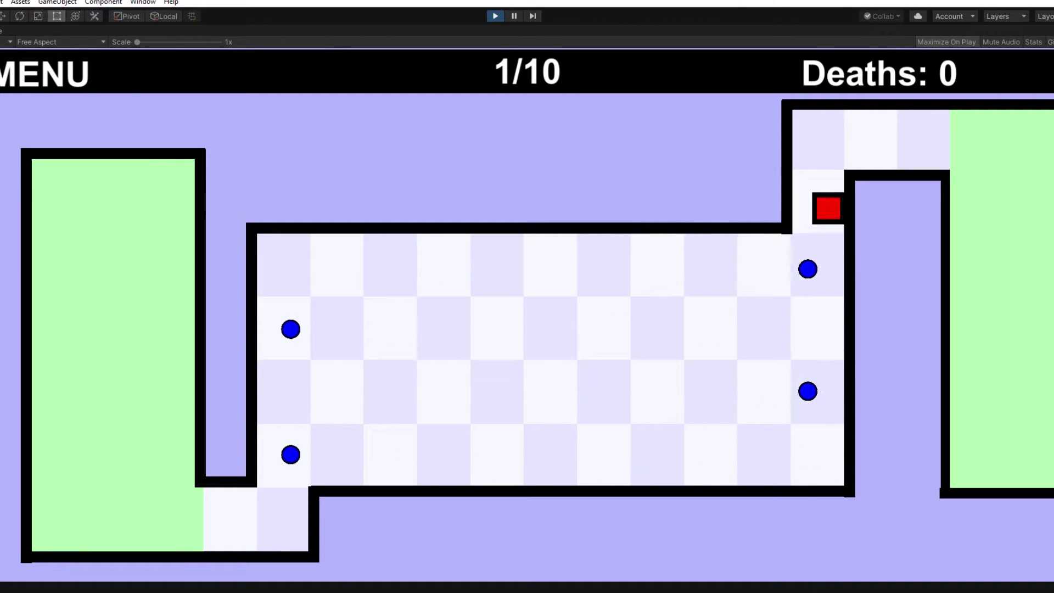
- Move the red square out of the start zone and right along the bottom row
{"action": "key", "text": "Right"}
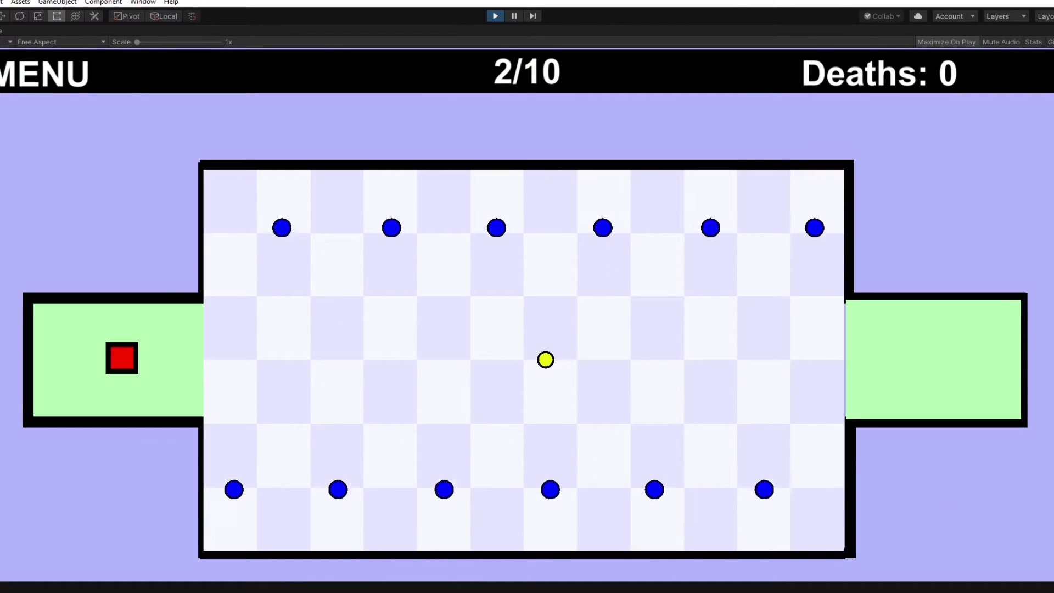
{"action": "key", "text": "Right"}
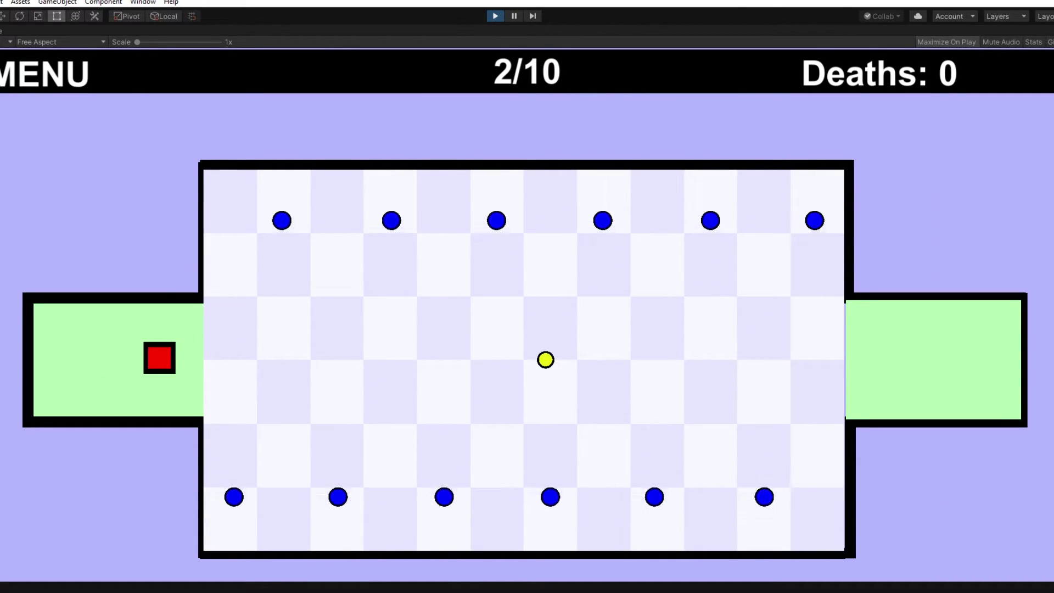
{"action": "key", "text": "Right"}
{"action": "key", "text": "Down"}
{"action": "key", "text": "Left"}
{"action": "key", "text": "Up"}
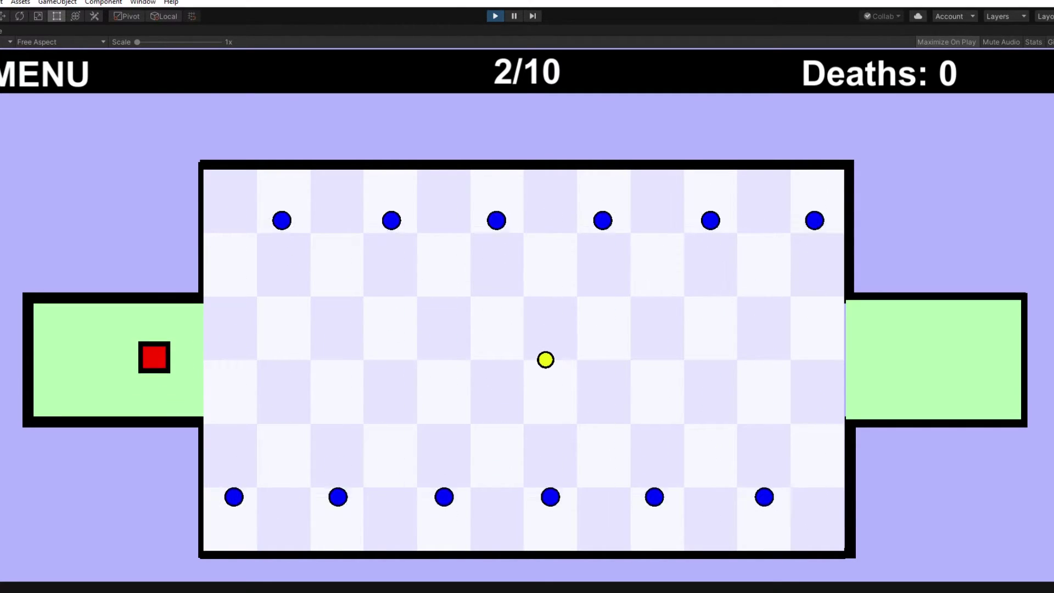
{"action": "key", "text": "Right"}
{"action": "key", "text": "Down"}
{"action": "key", "text": "Down"}
{"action": "key", "text": "Right"}
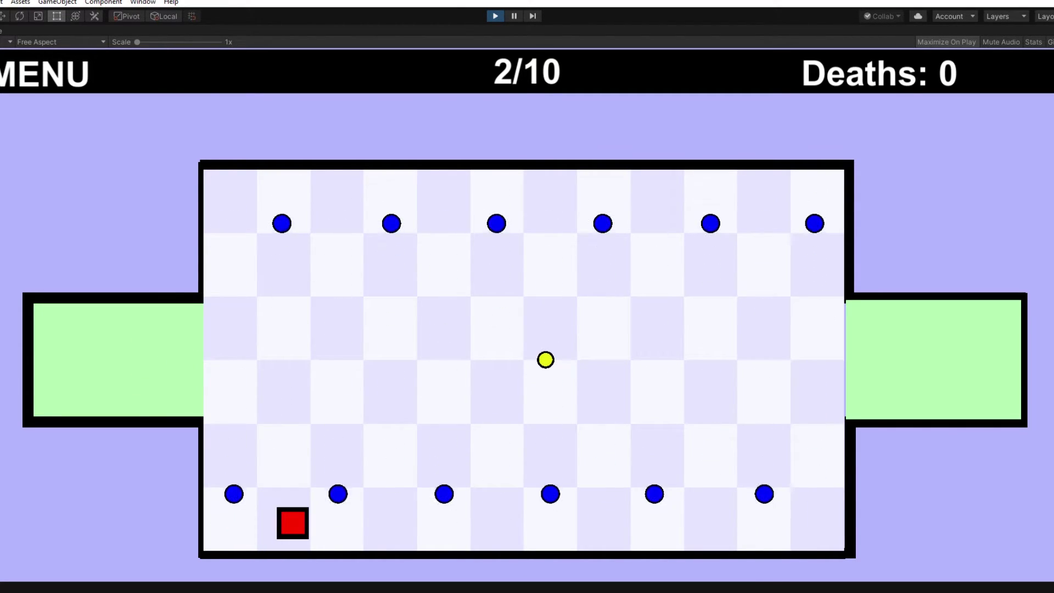
{"action": "key", "text": "Right"}
{"action": "key", "text": "Right"}
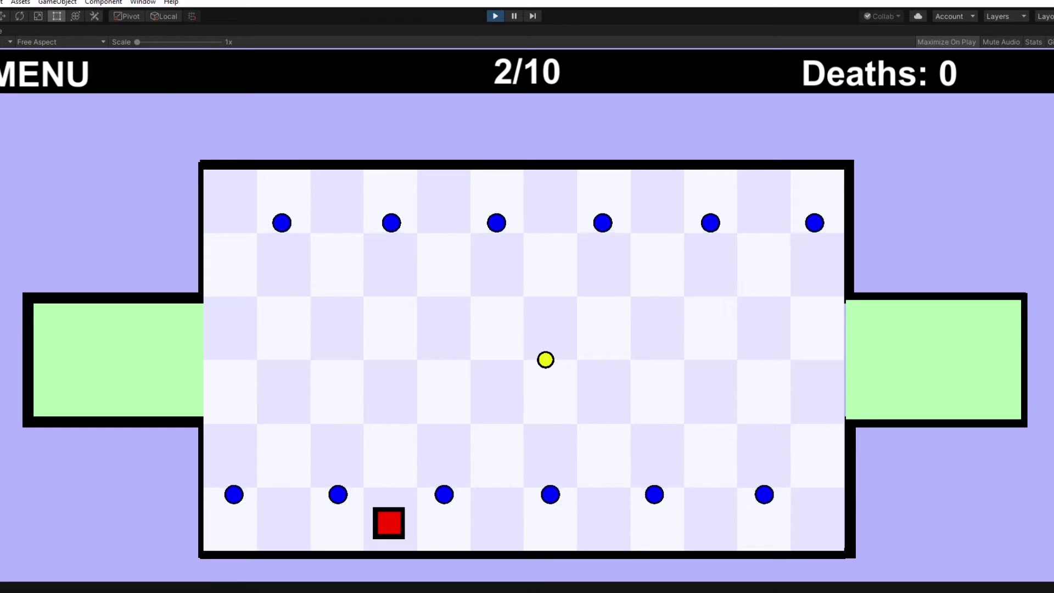
- Steer the red square around the lower board toward the yellow dot, dodging blue dots
{"action": "key", "text": "Right"}
{"action": "key", "text": "Up"}
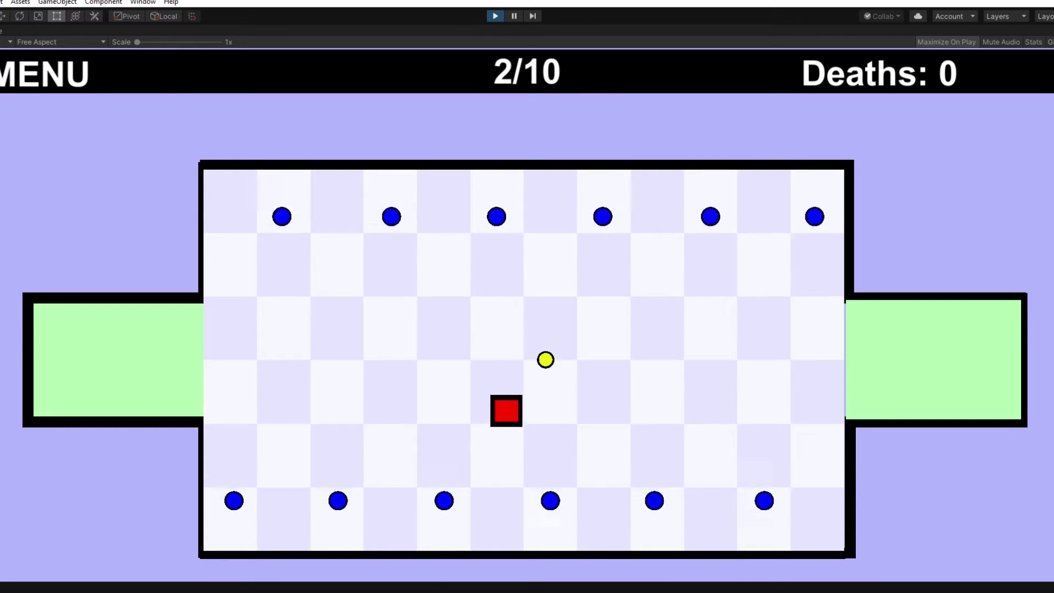
{"action": "key", "text": "Left"}
{"action": "key", "text": "Down"}
{"action": "key", "text": "Right"}
{"action": "key", "text": "Right"}
{"action": "key", "text": "Left"}
{"action": "key", "text": "Up"}
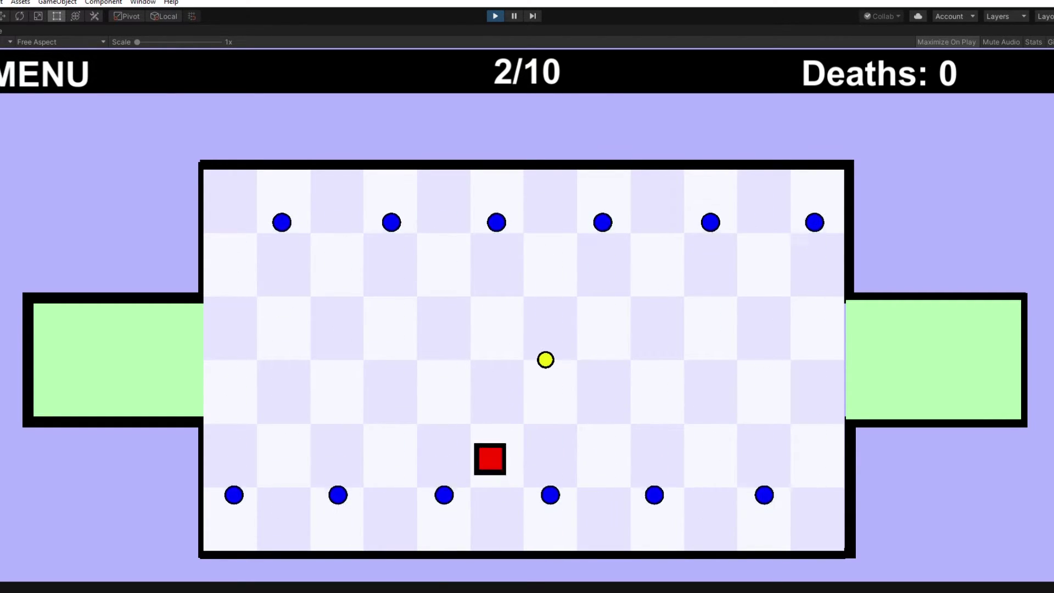
- Leave the left start zone again and drop the red square to the bottom row
{"action": "key", "text": "Right"}
{"action": "key", "text": "Down"}
{"action": "key", "text": "Right"}
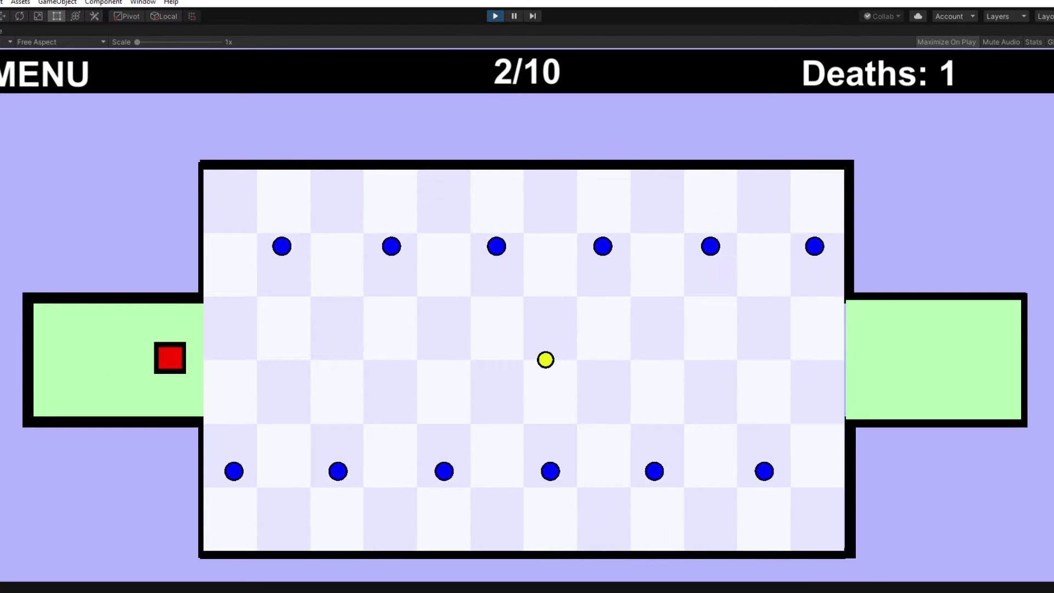
{"action": "key", "text": "Down"}
{"action": "key", "text": "Right"}
{"action": "key", "text": "Down"}
{"action": "key", "text": "Right"}
{"action": "key", "text": "Left"}
{"action": "key", "text": "Right"}
- Grab the yellow dot at board centre, slip right between blue dots, and enter the right green zone
{"action": "key", "text": "Right"}
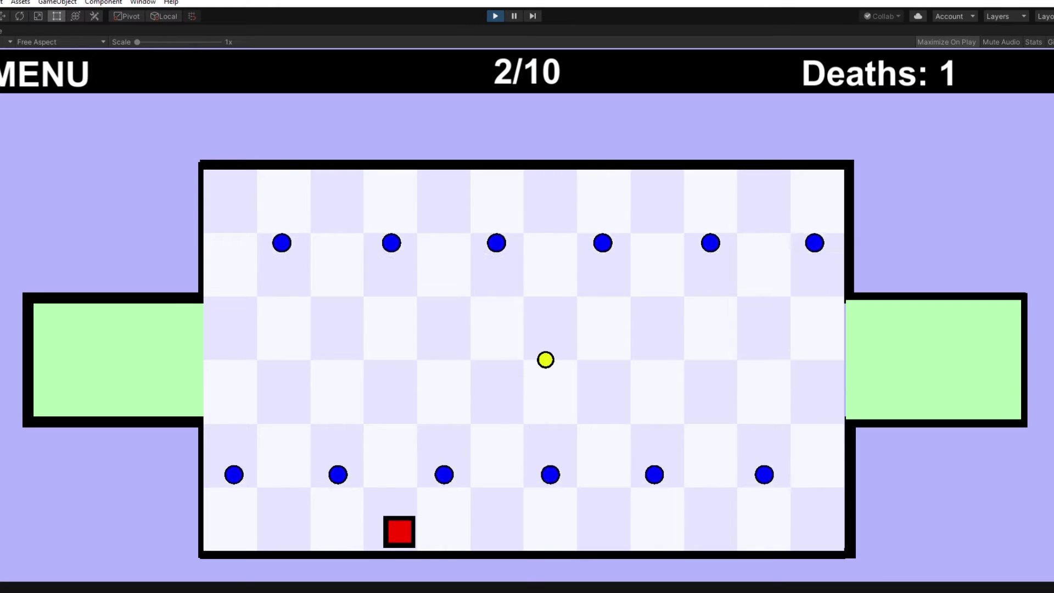
{"action": "key", "text": "Right"}
{"action": "key", "text": "Right"}
{"action": "key", "text": "Up"}
{"action": "key", "text": "Right"}
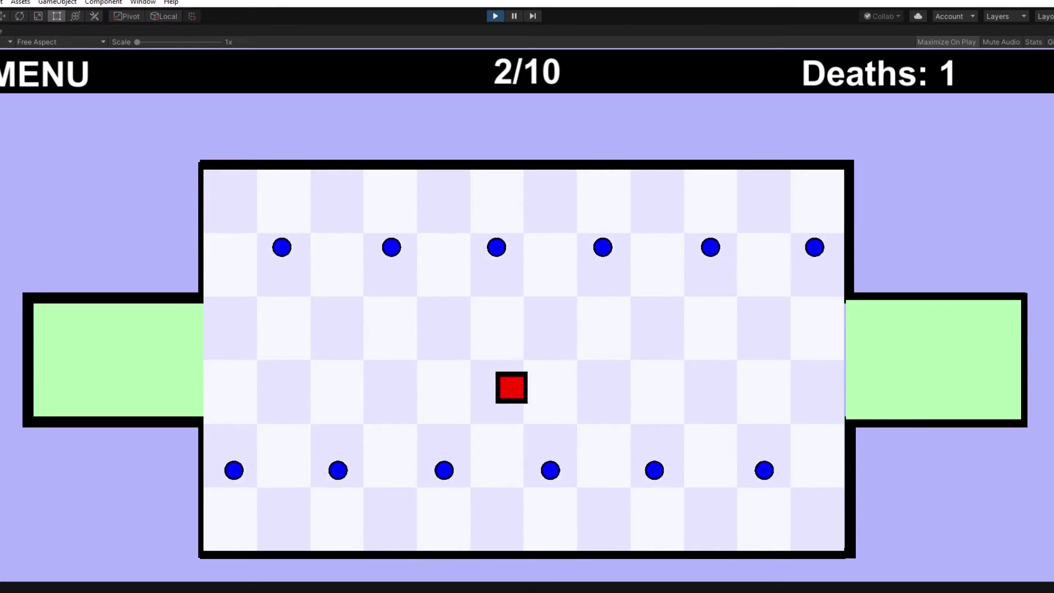
{"action": "key", "text": "Down"}
{"action": "key", "text": "Left"}
{"action": "key", "text": "Right"}
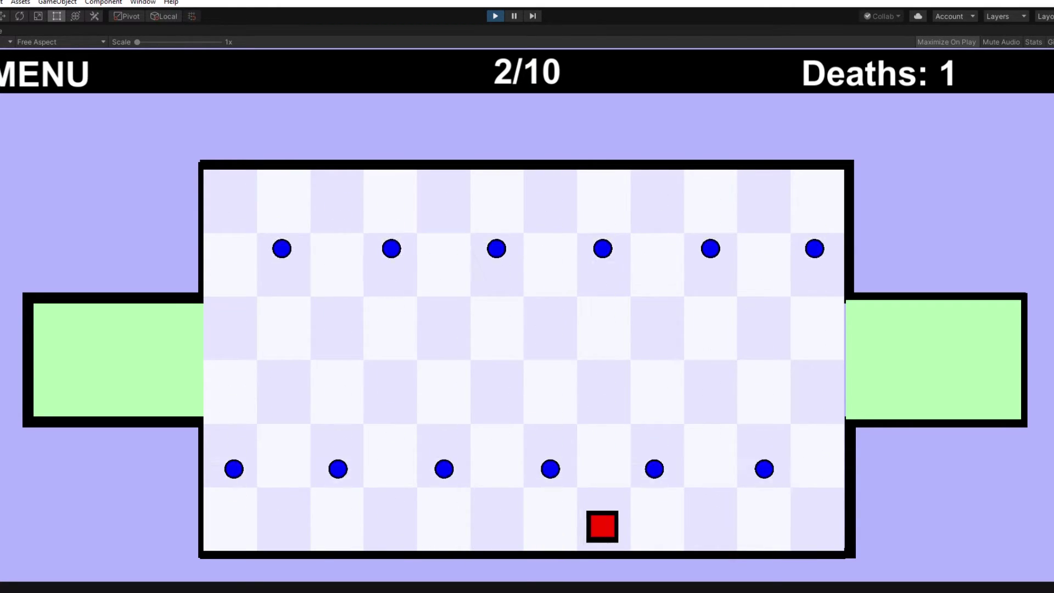
{"action": "key", "text": "Right"}
{"action": "key", "text": "Right"}
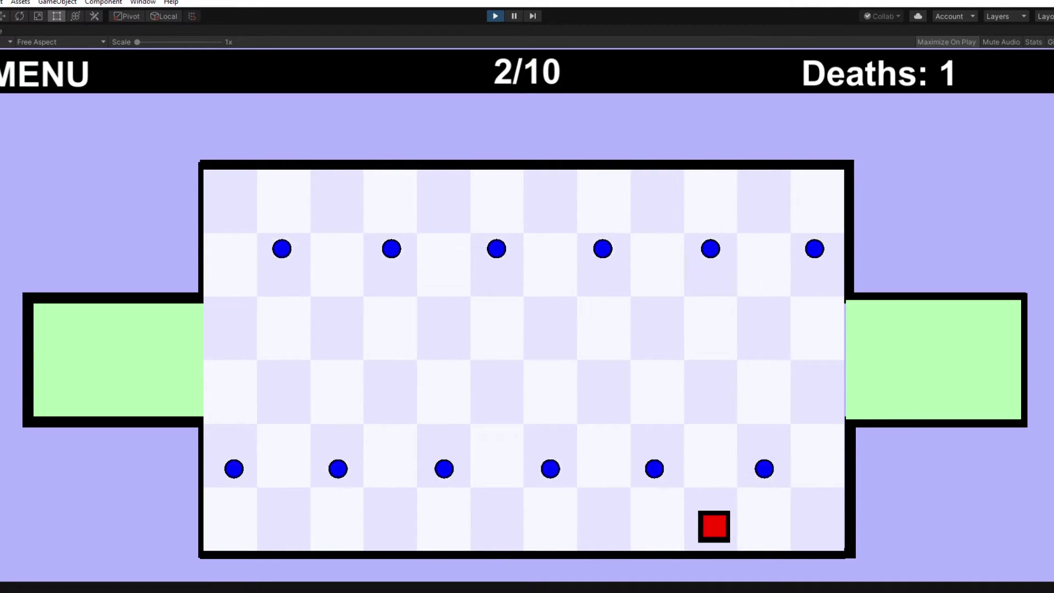
{"action": "key", "text": "Right"}
{"action": "key", "text": "Right"}
{"action": "key", "text": "Up"}
{"action": "key", "text": "Up"}
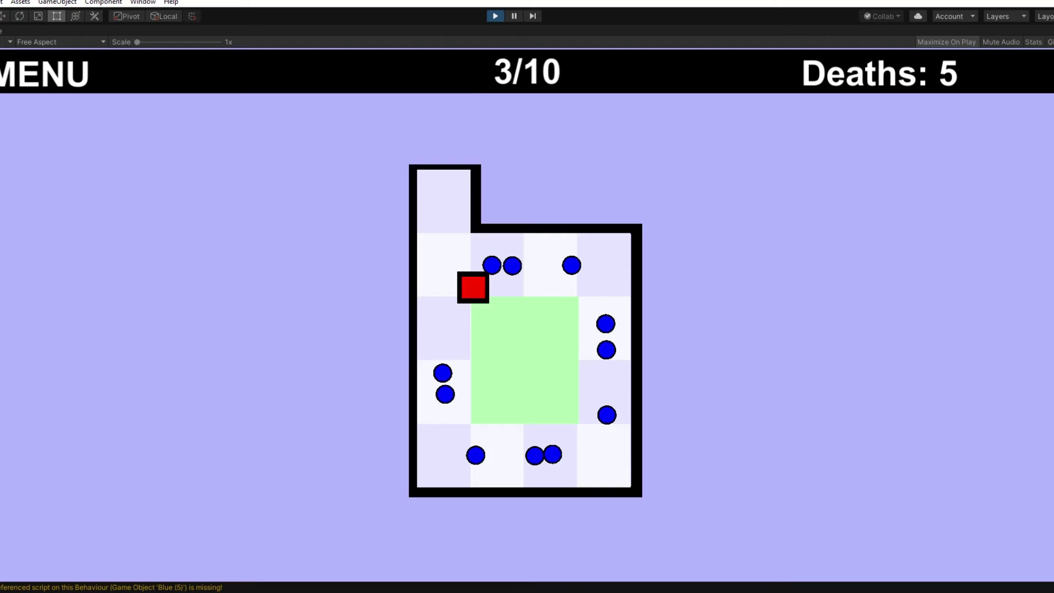
- Reach level 3's green goal, then go down-left past rotating crosses to level 4's left goal
{"action": "key", "text": "Down"}
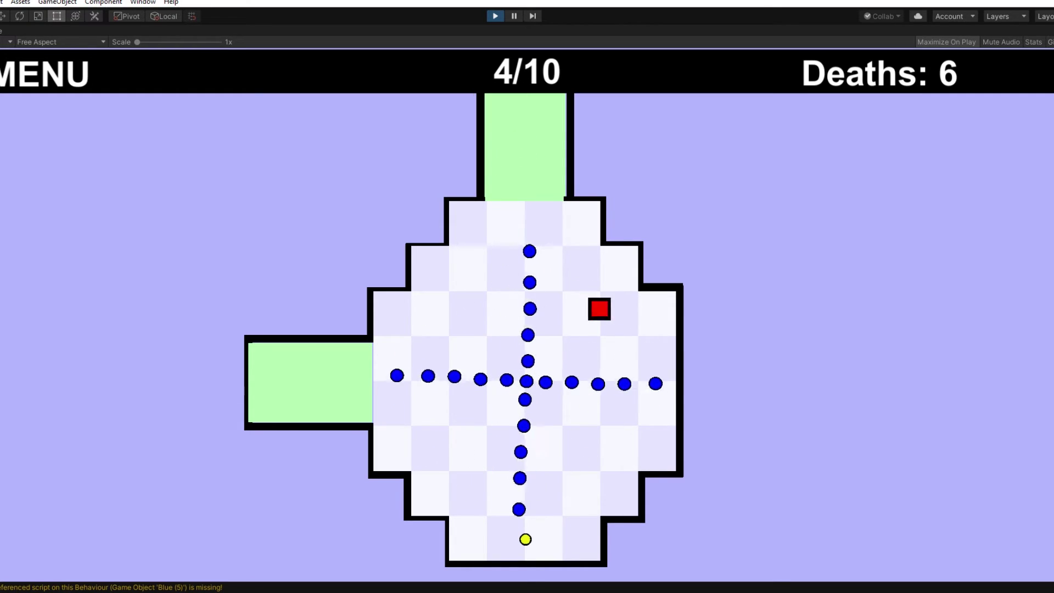
{"action": "key", "text": "Down"}
{"action": "key", "text": "Left"}
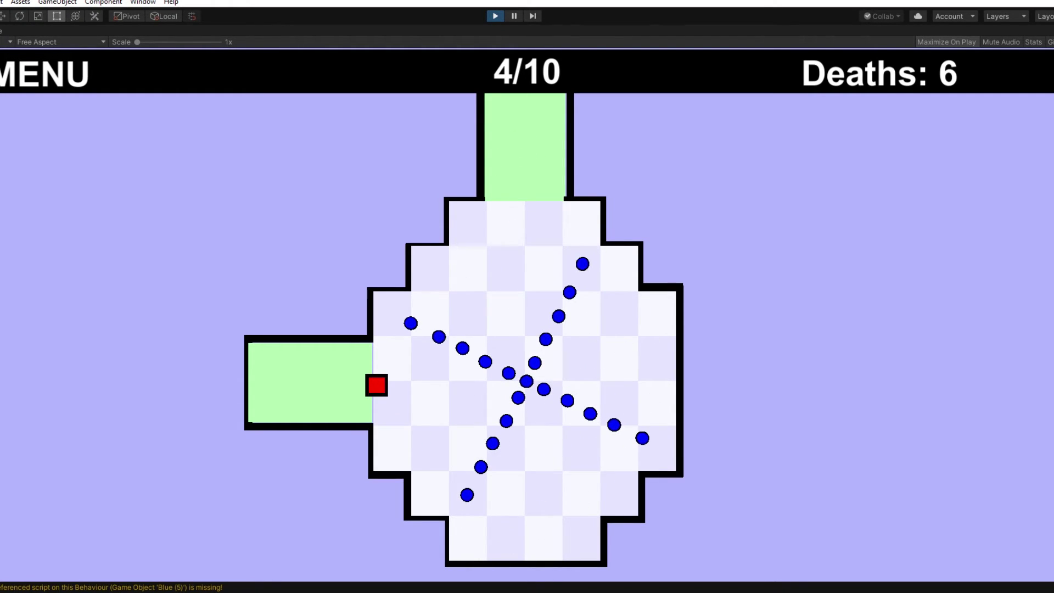
{"action": "key", "text": "Left"}
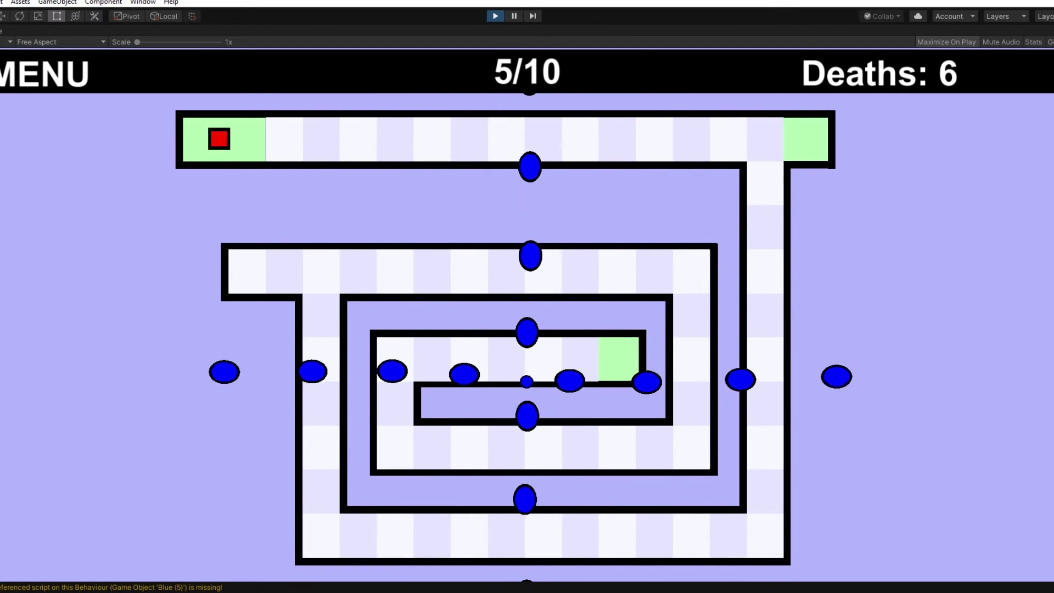
- Run the spiral's top, right and bottom corridors and climb the left one before dying
{"action": "key", "text": "Right"}
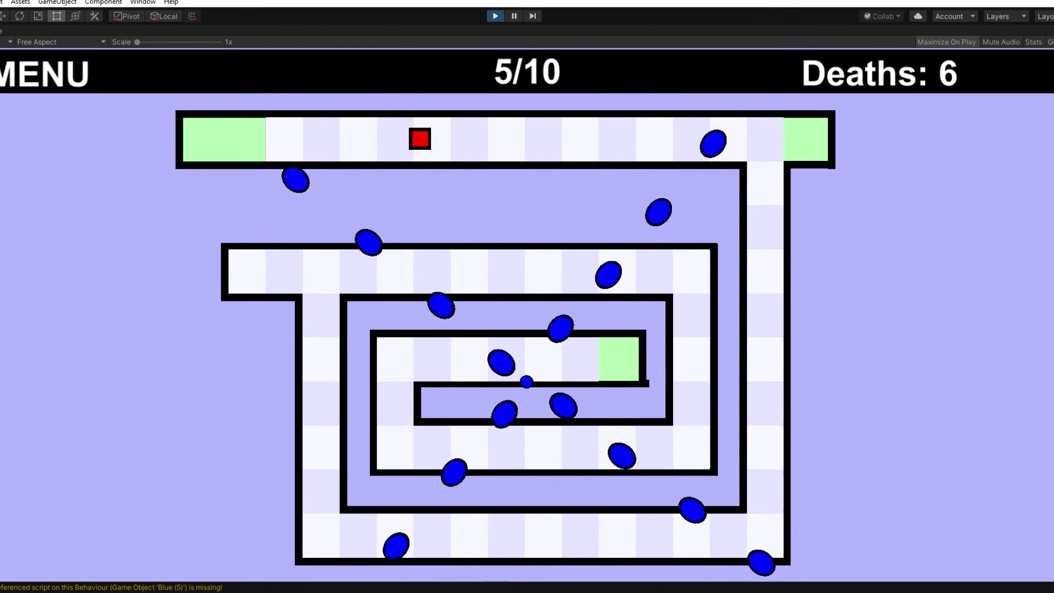
{"action": "key", "text": "Right"}
{"action": "key", "text": "Right"}
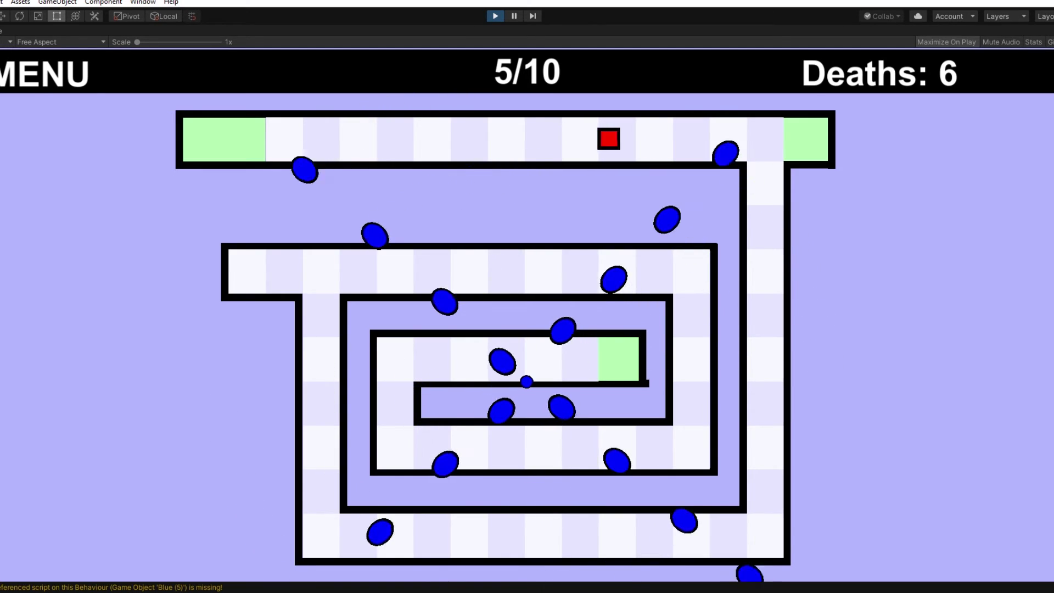
{"action": "key", "text": "Right"}
{"action": "key", "text": "Left"}
{"action": "key", "text": "Right"}
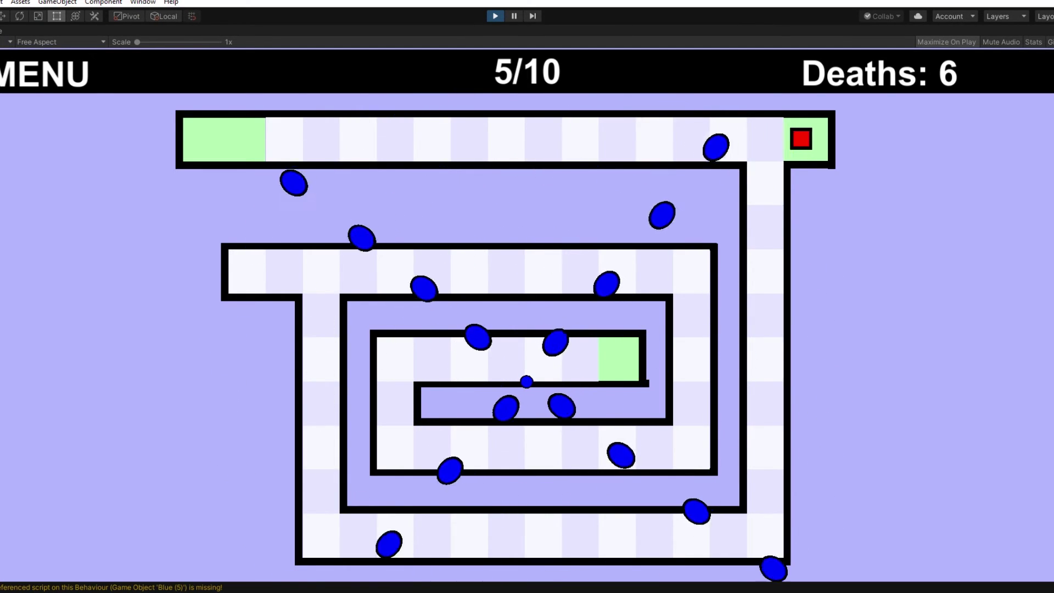
{"action": "key", "text": "Left"}
{"action": "key", "text": "Down"}
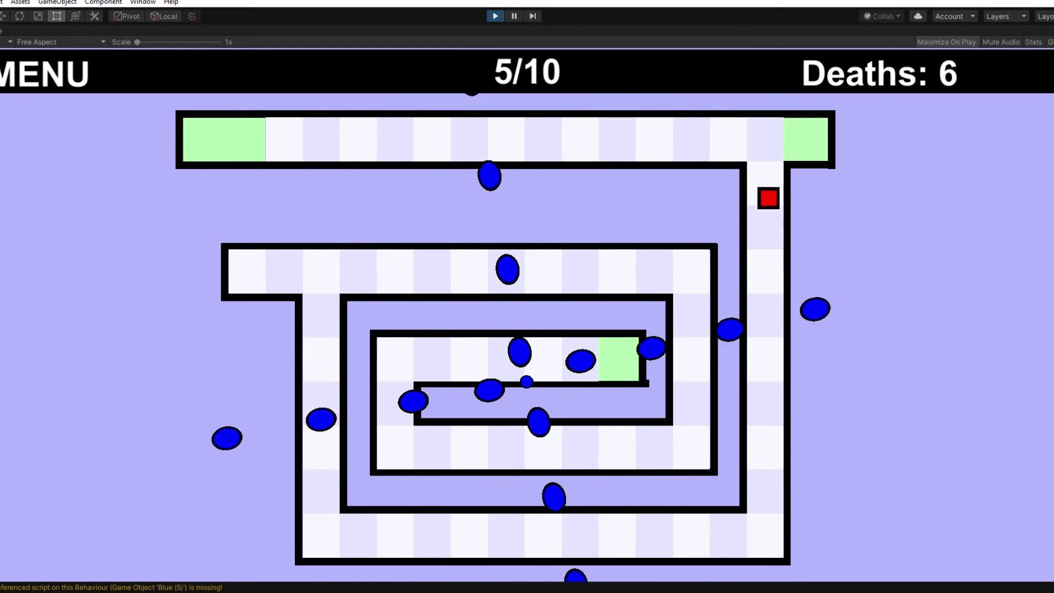
{"action": "key", "text": "Down"}
{"action": "key", "text": "Down"}
{"action": "key", "text": "Left"}
{"action": "key", "text": "Left"}
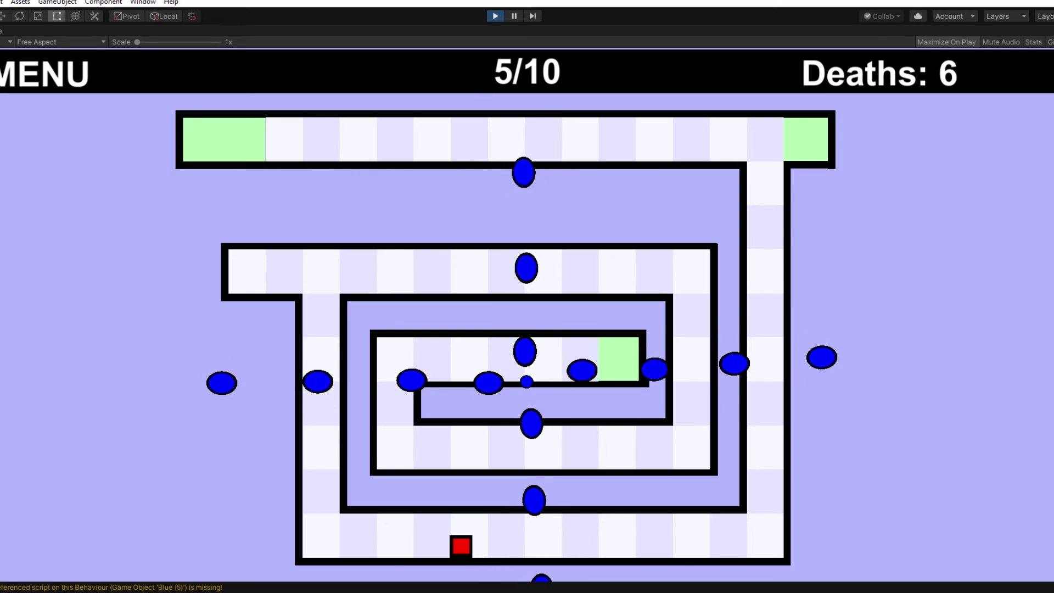
{"action": "key", "text": "Left"}
{"action": "key", "text": "Right"}
{"action": "key", "text": "Left"}
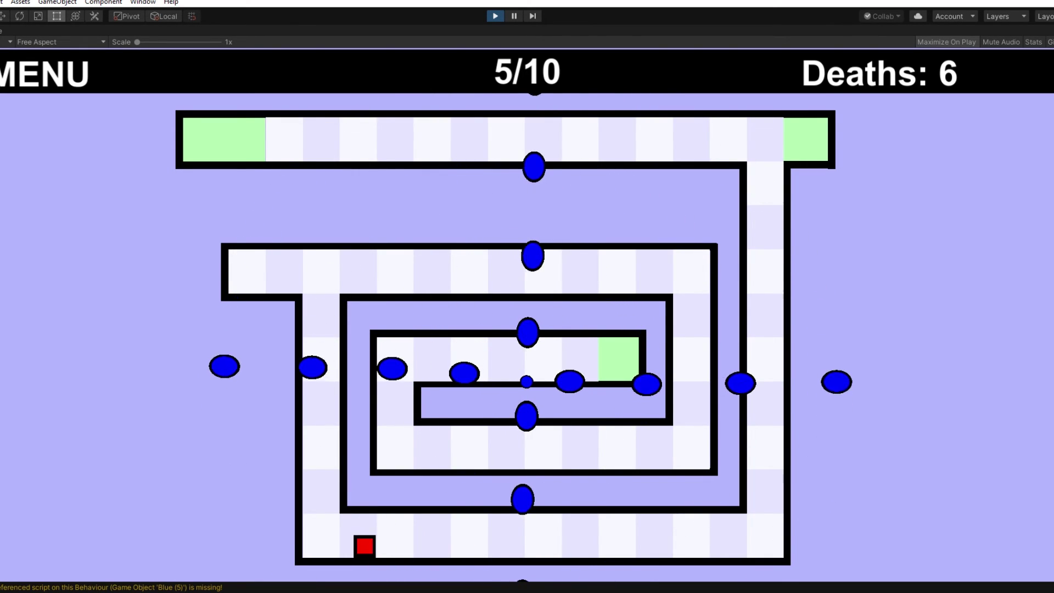
{"action": "key", "text": "Left"}
{"action": "key", "text": "Up"}
- Retry the spiral from the start, reaching the left corridor before dying again, Deaths at 8
{"action": "key", "text": "Right"}
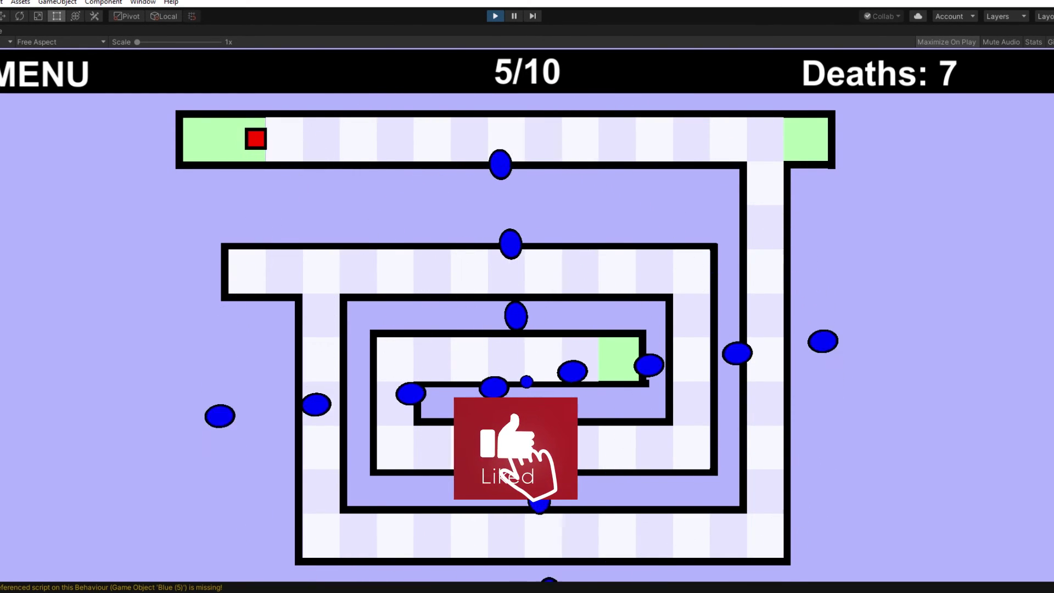
{"action": "key", "text": "Right"}
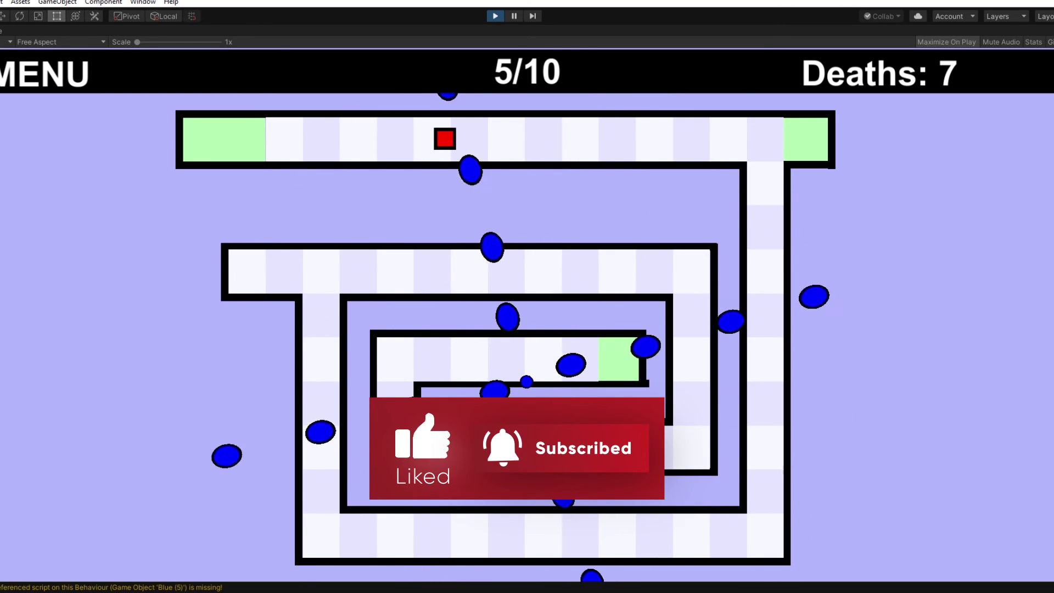
{"action": "key", "text": "Right"}
{"action": "key", "text": "Down"}
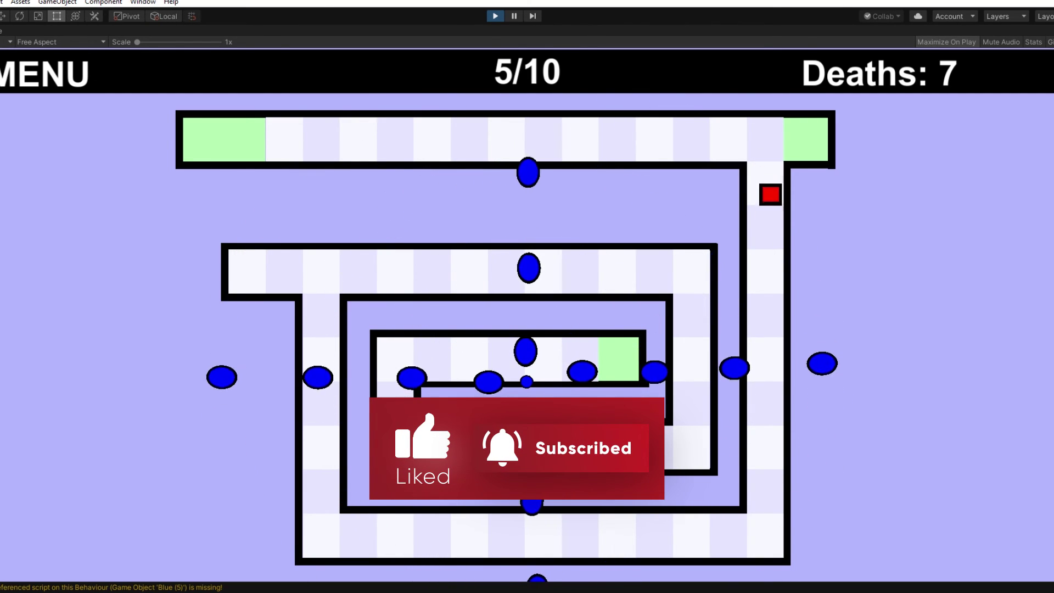
{"action": "key", "text": "Down"}
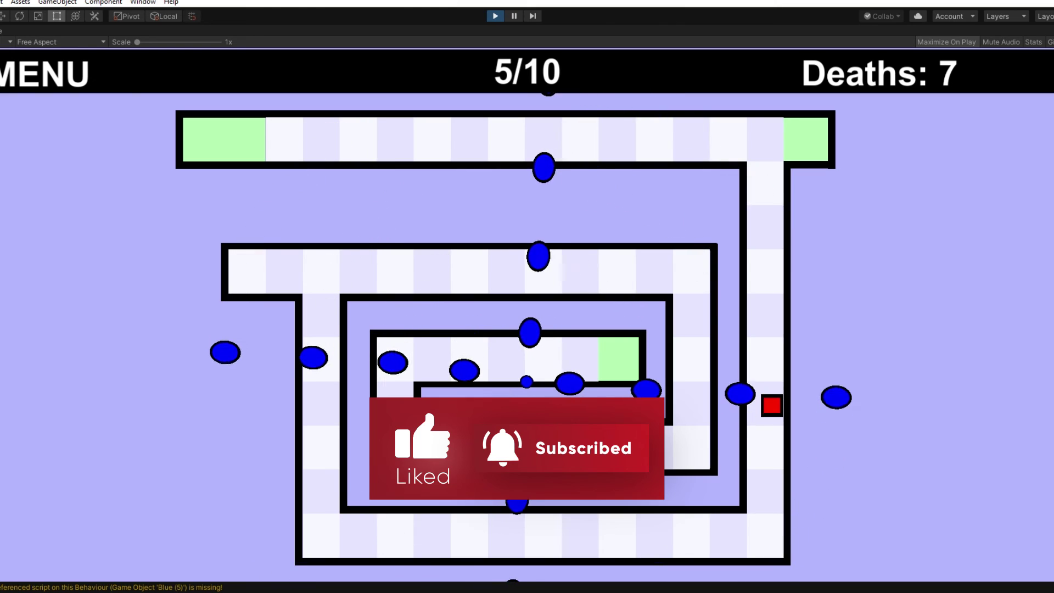
{"action": "key", "text": "Down"}
{"action": "key", "text": "Left"}
{"action": "key", "text": "Left"}
{"action": "key", "text": "Up"}
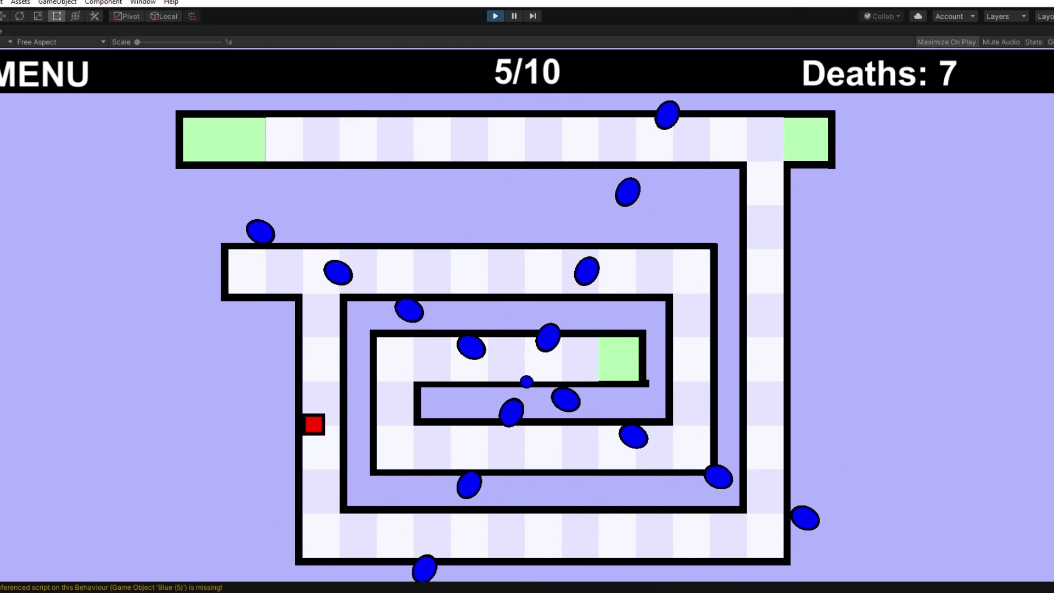
{"action": "key", "text": "Up"}
{"action": "key", "text": "Right"}
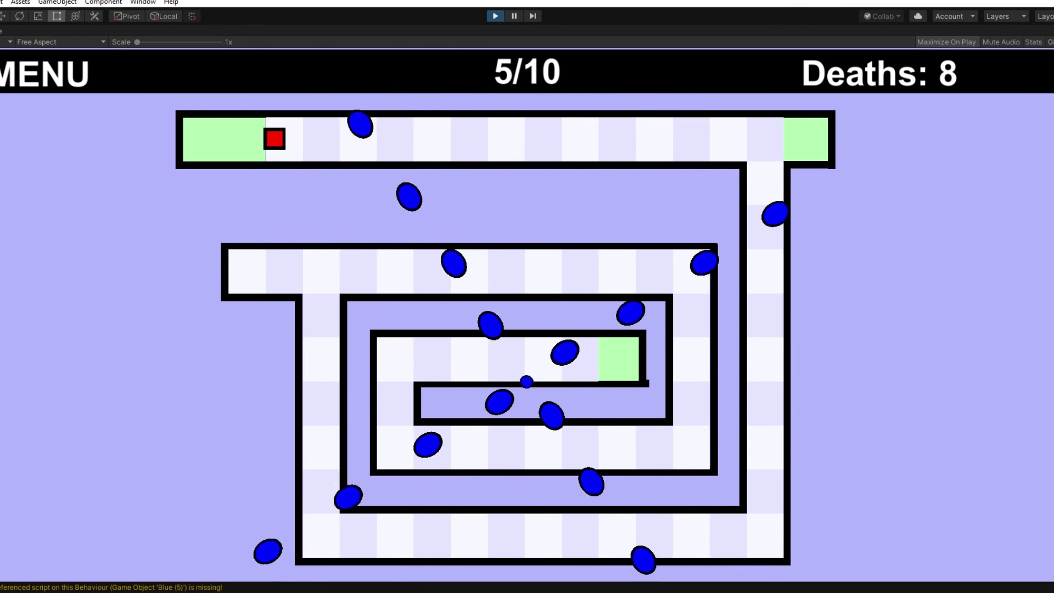